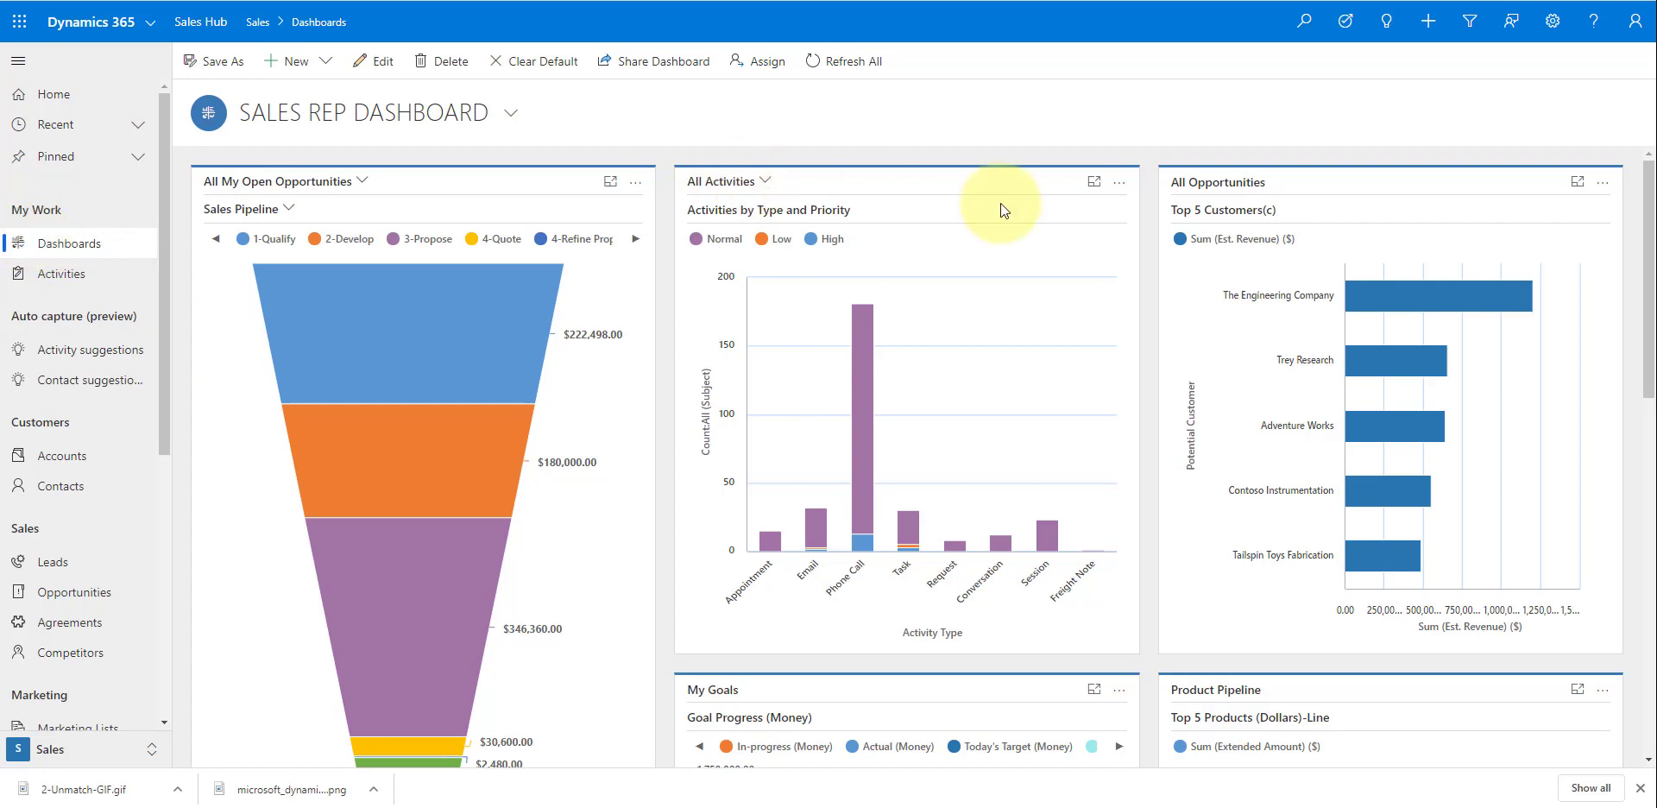
Step: Open the LinkedIn Sales Navigator integration settings under Business Management, review the integration options, and close them without saving
left_click(1552, 21)
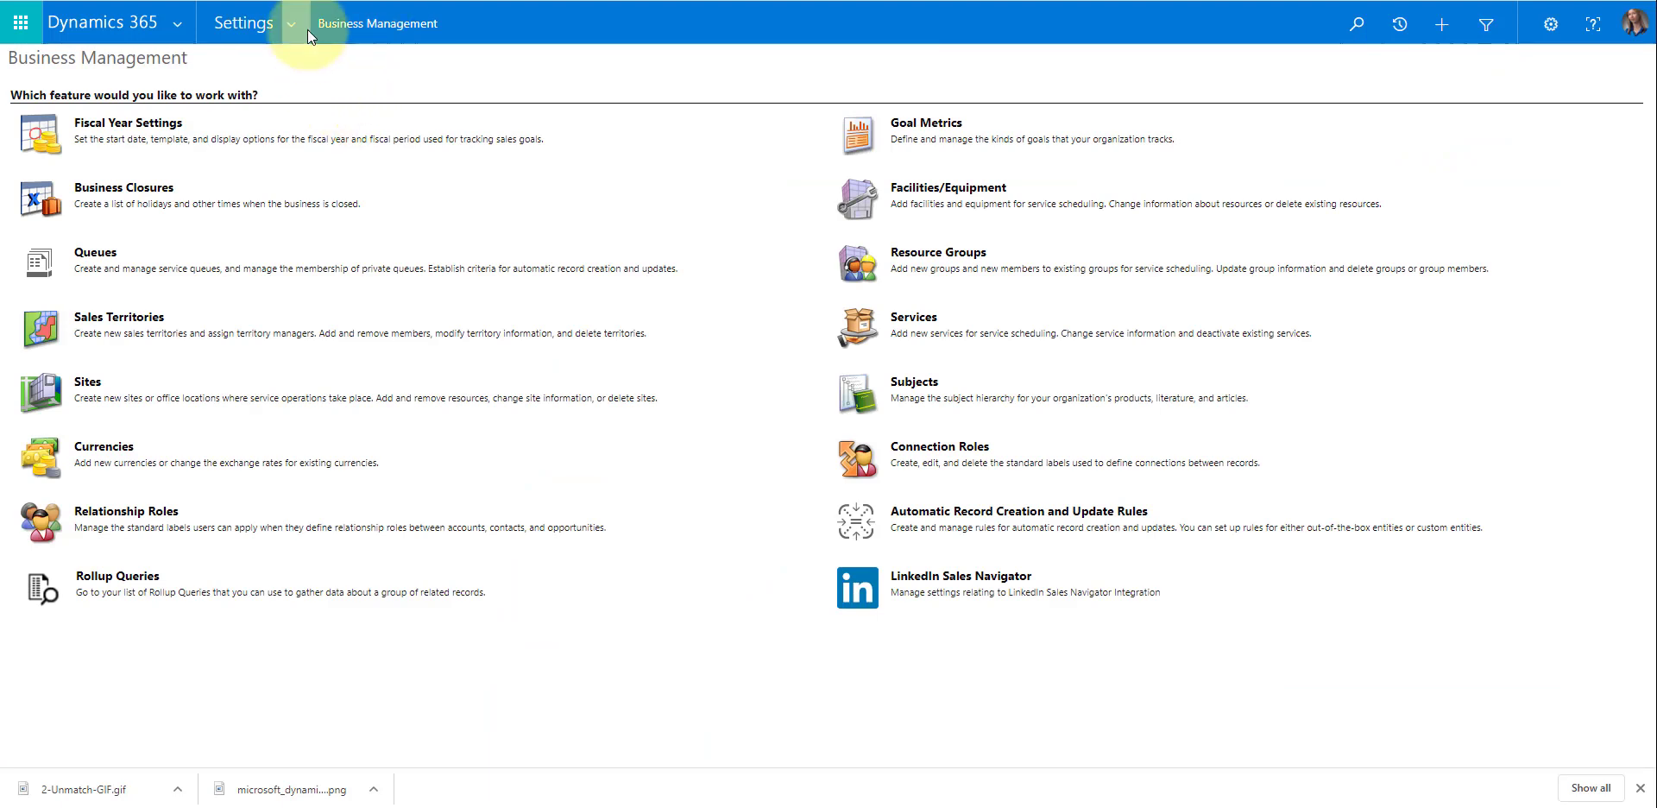
left_click(298, 22)
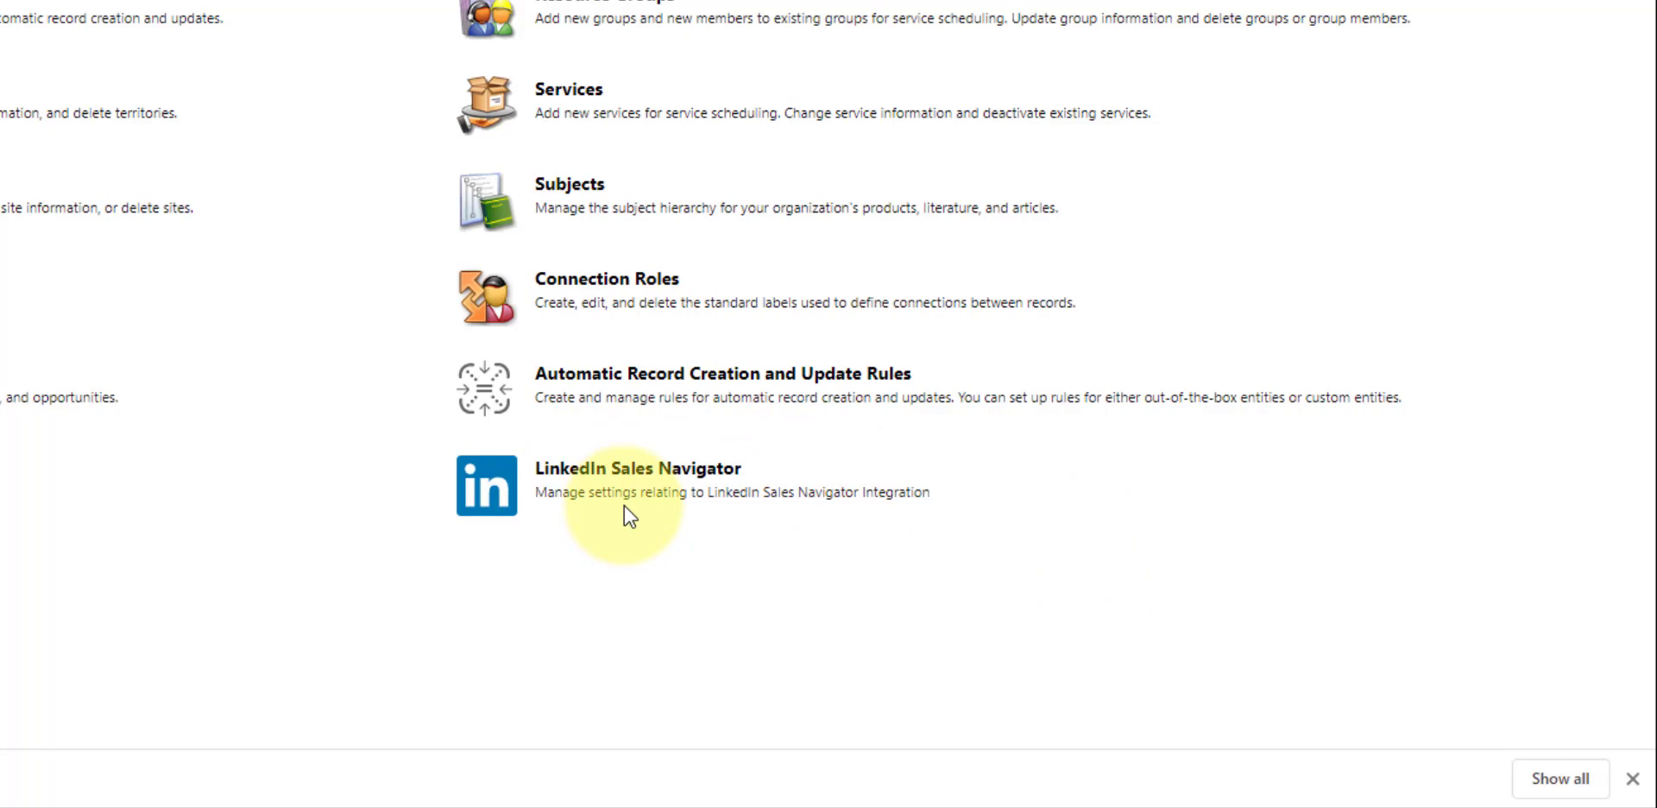
left_click(650, 471)
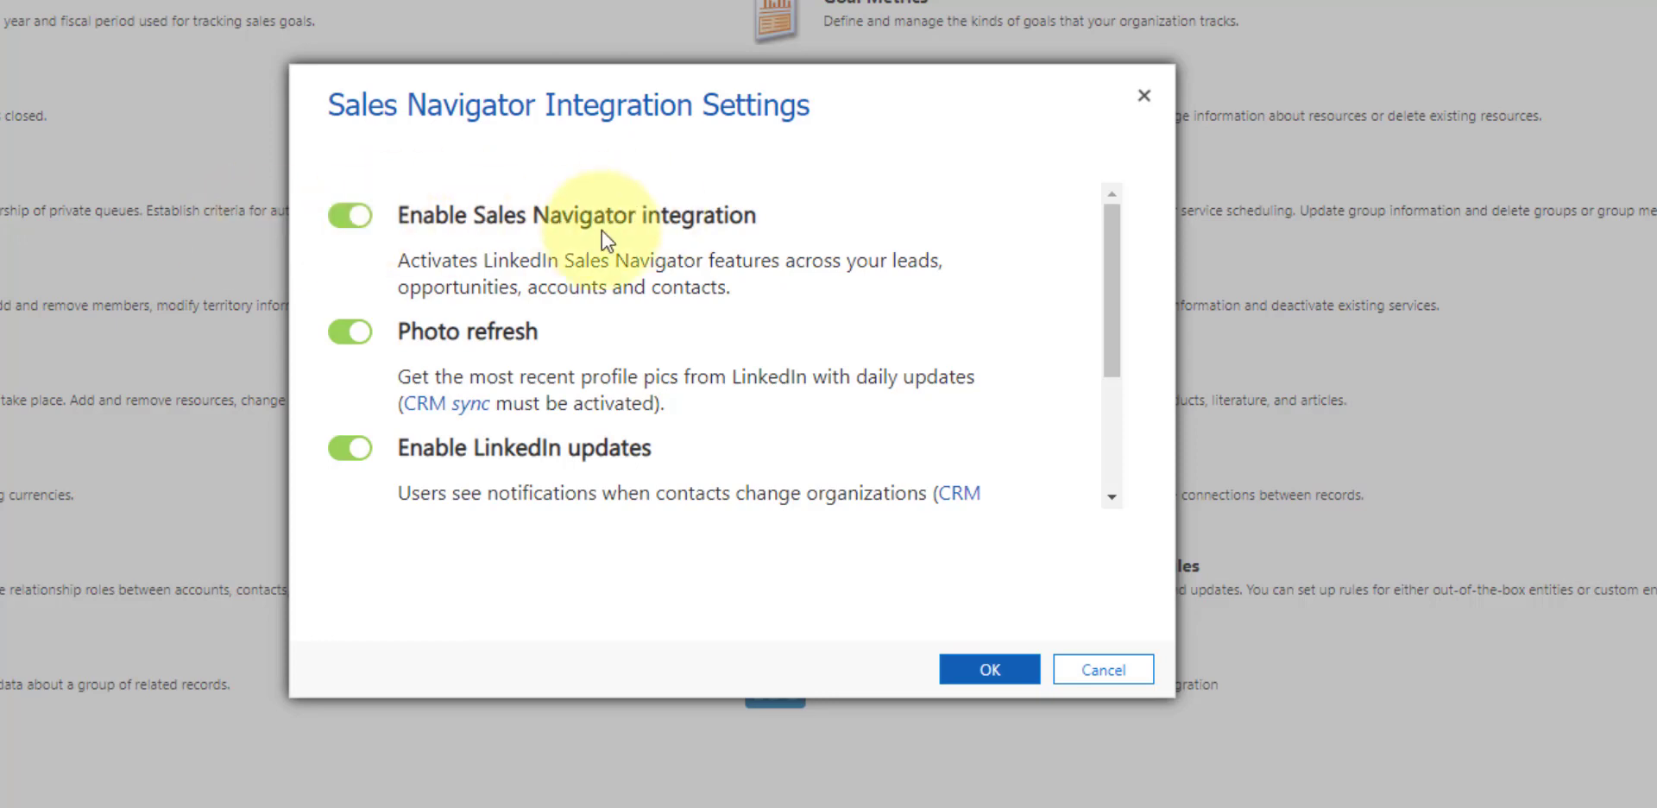
mouse_move(1108, 281)
left_mouse_down()
mouse_move(1119, 314)
mouse_move(1117, 297)
left_mouse_up()
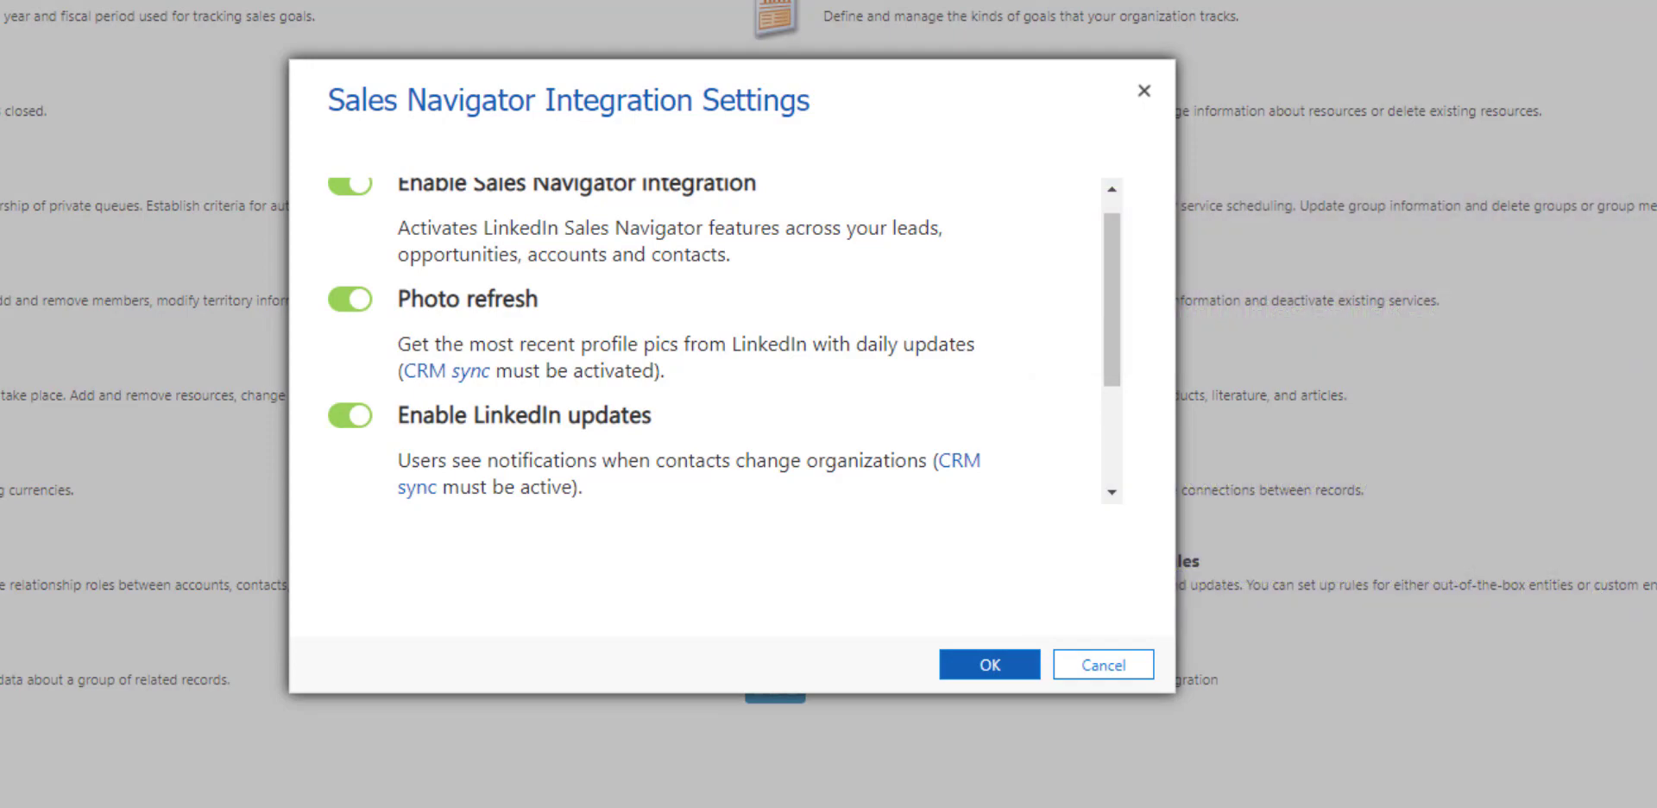
left_click(1102, 664)
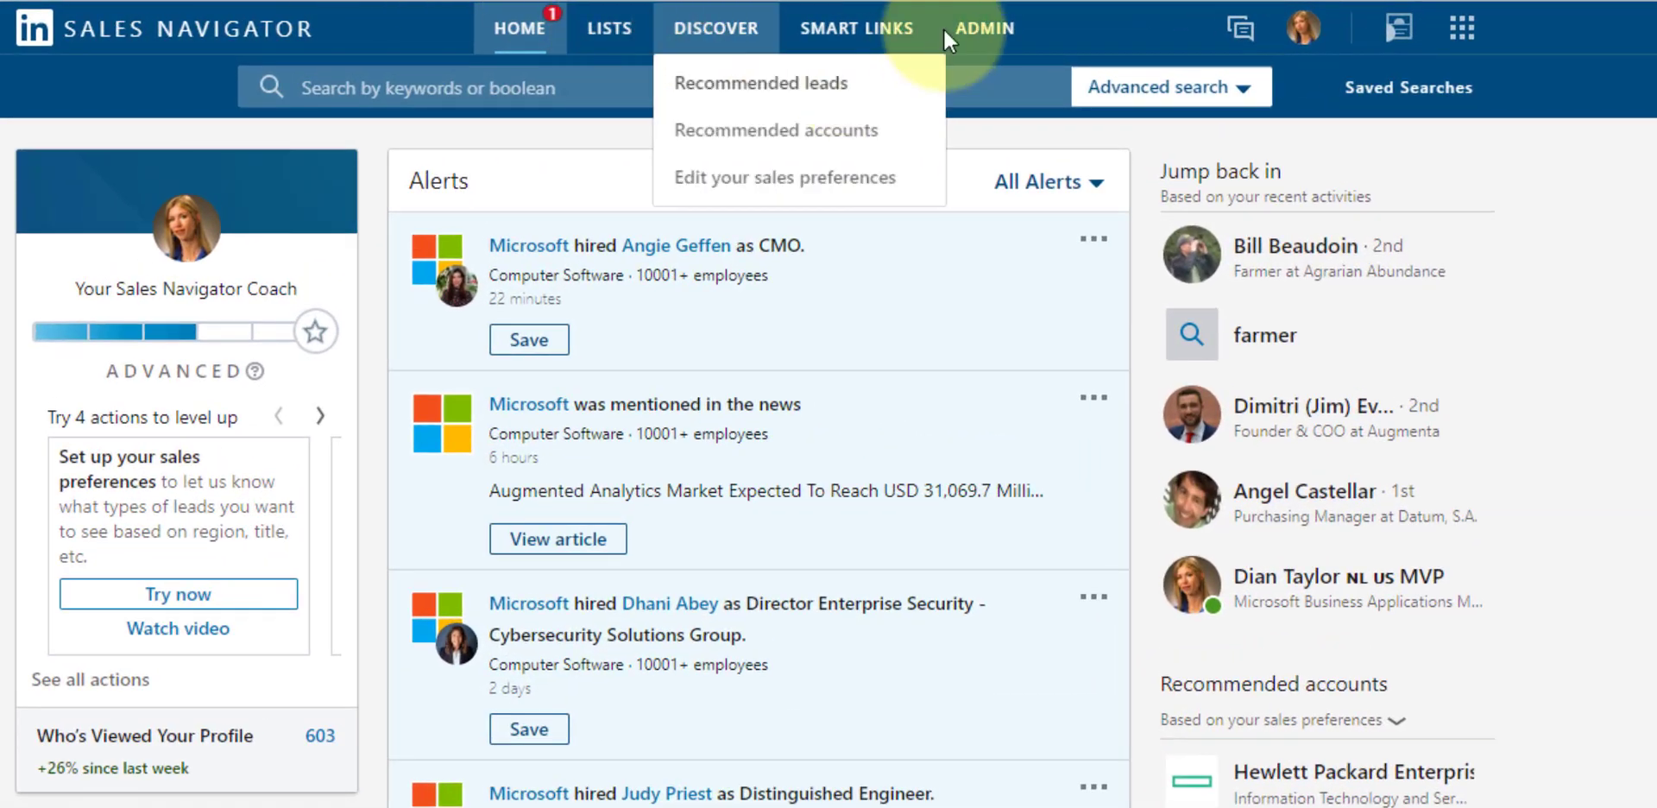
Step: In LinkedIn Sales Navigator, open Admin Settings and examine the expanded CRM settings for connection status and auto sync of seat holders
mouse_move(971, 27)
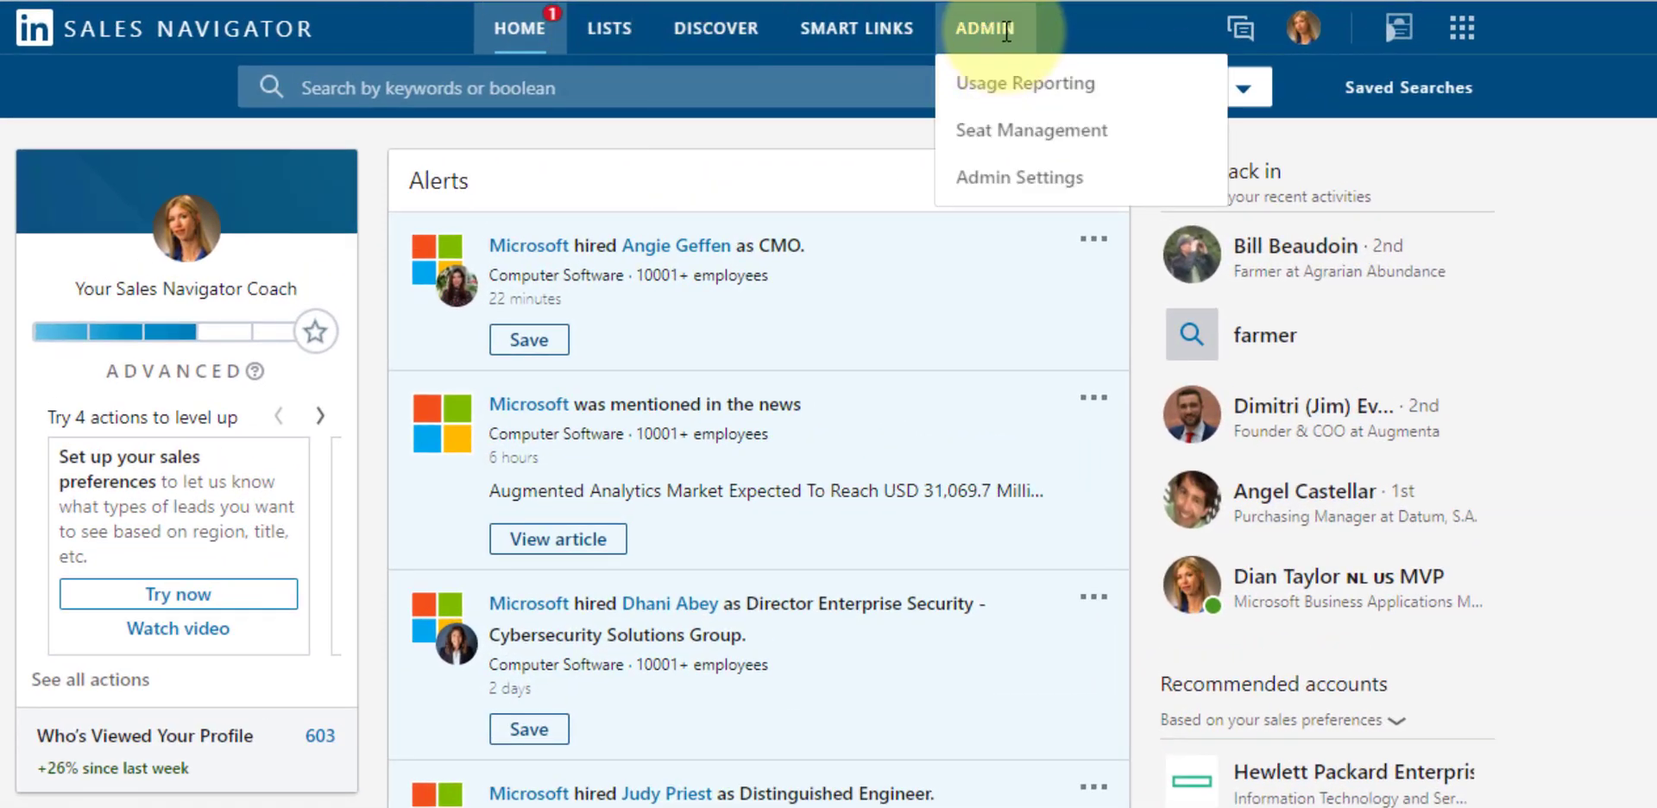
left_click(1018, 179)
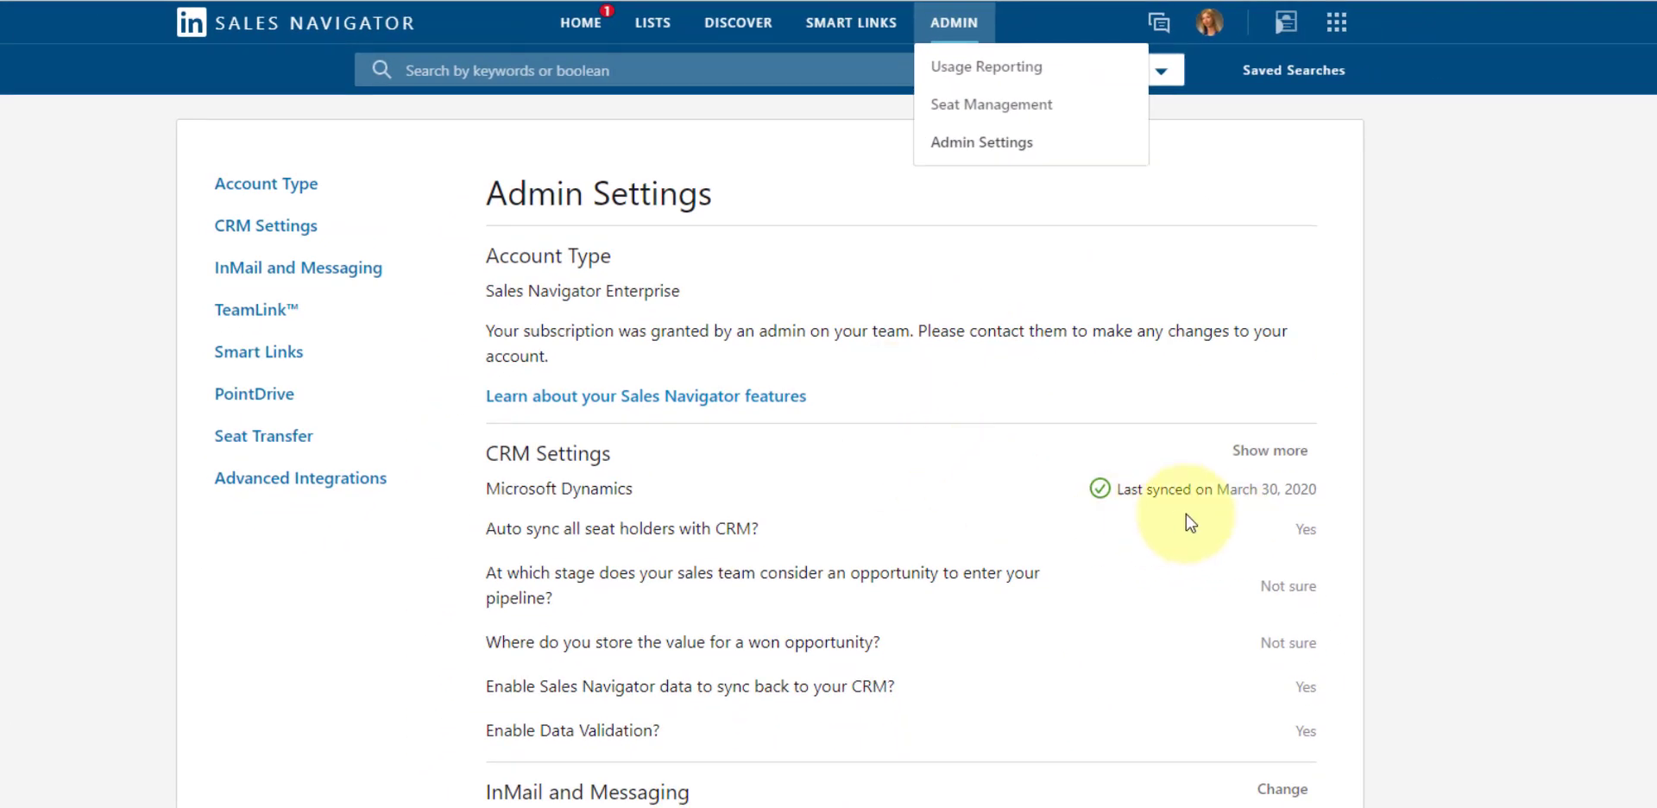
left_click(1291, 458)
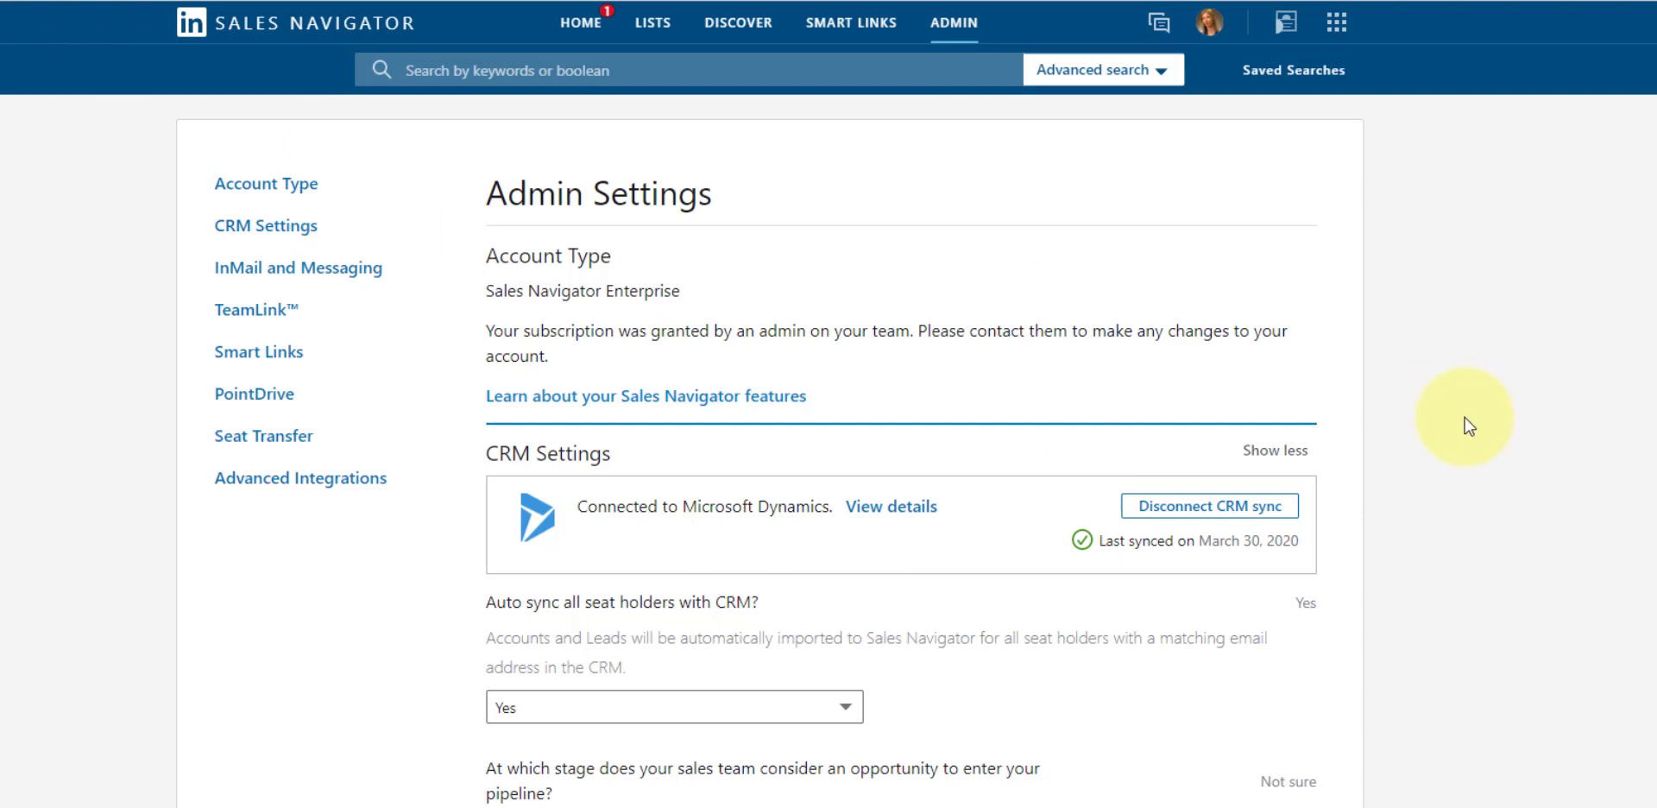
scroll(1451, 427, "down", 1)
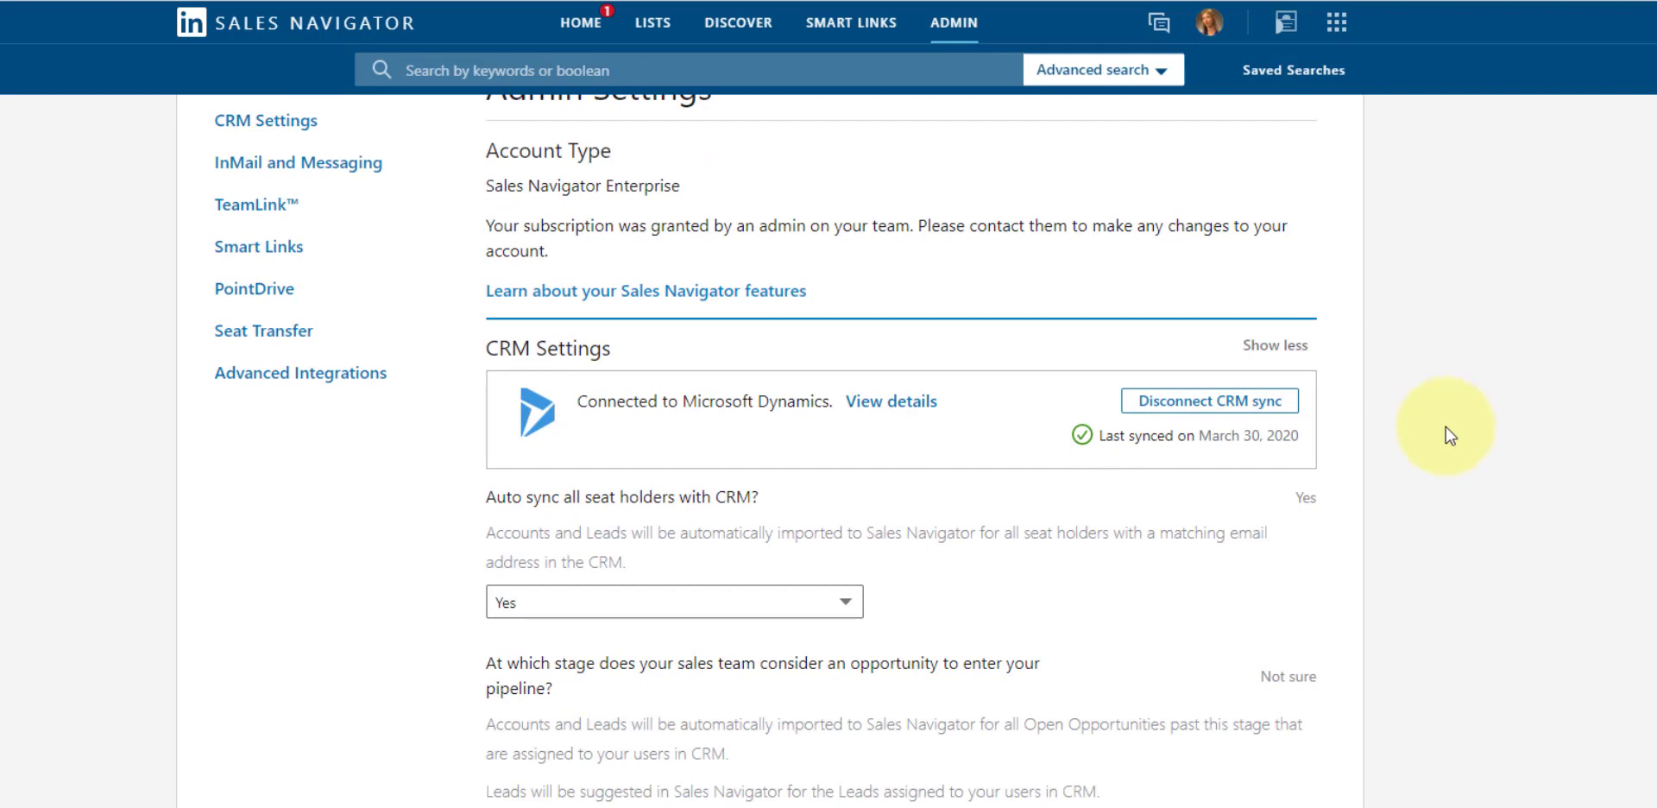
scroll(761, 561, "down", 1)
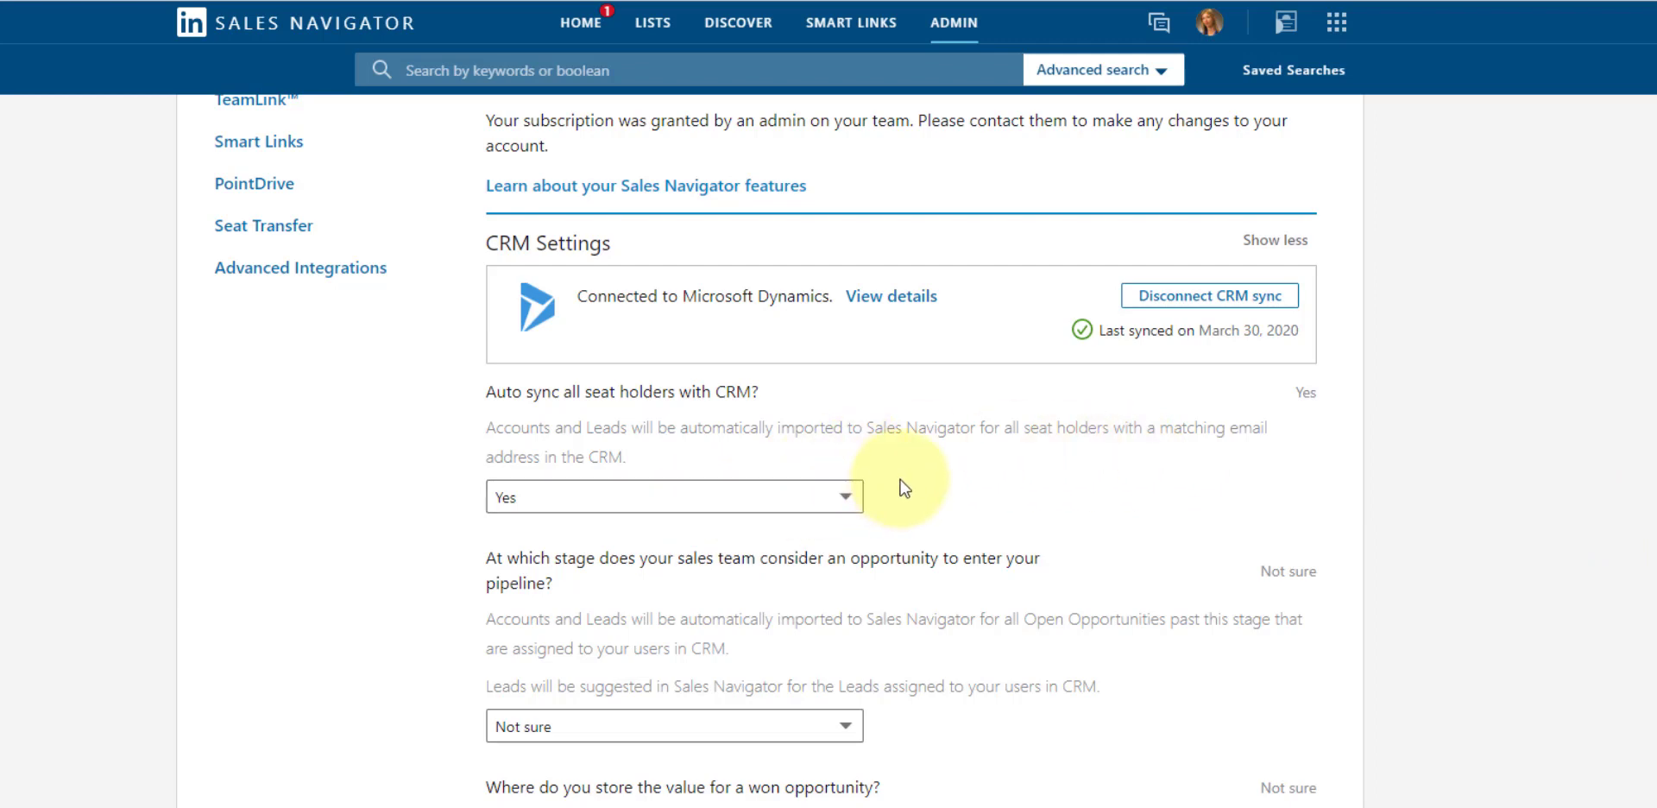
Step: In Seat Management, try to enable CRM Sync for the fourth seat holder, a Team Member, and dismiss the resulting notice
mouse_move(967, 26)
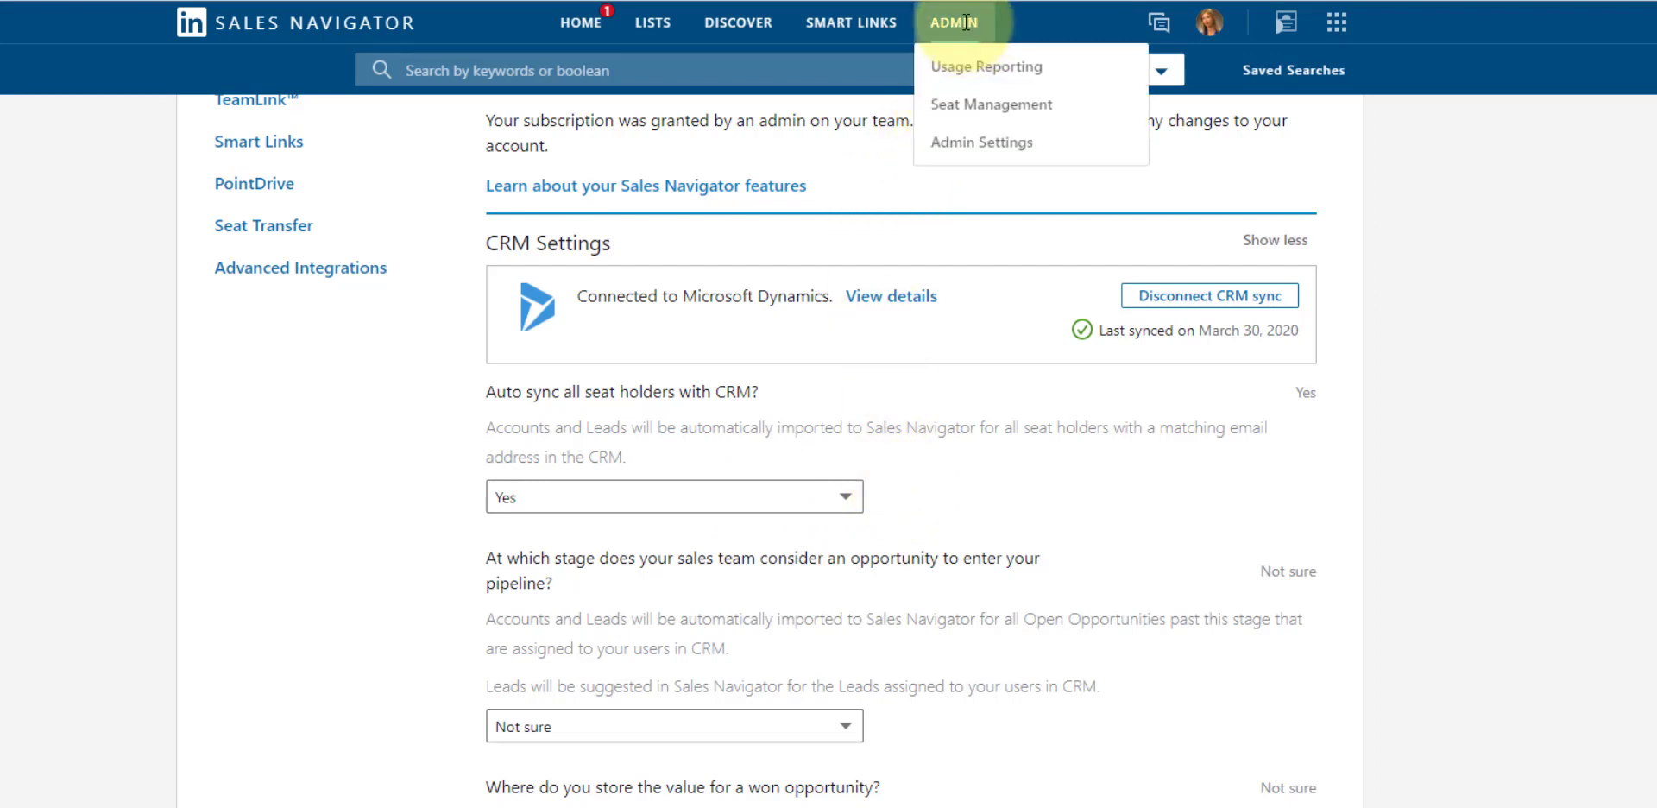
left_click(988, 105)
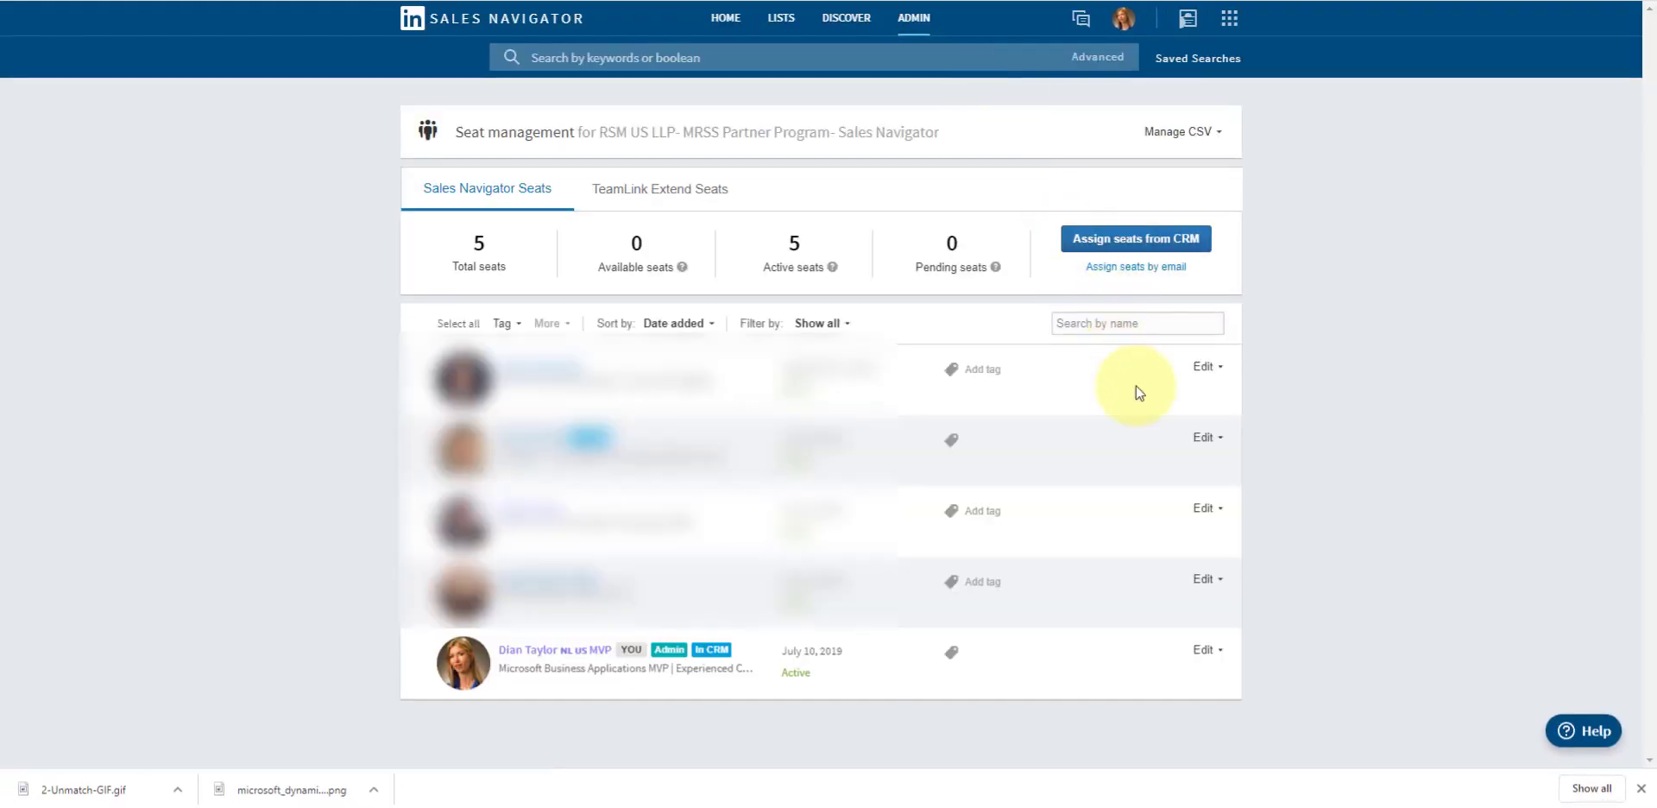
left_click(1229, 654)
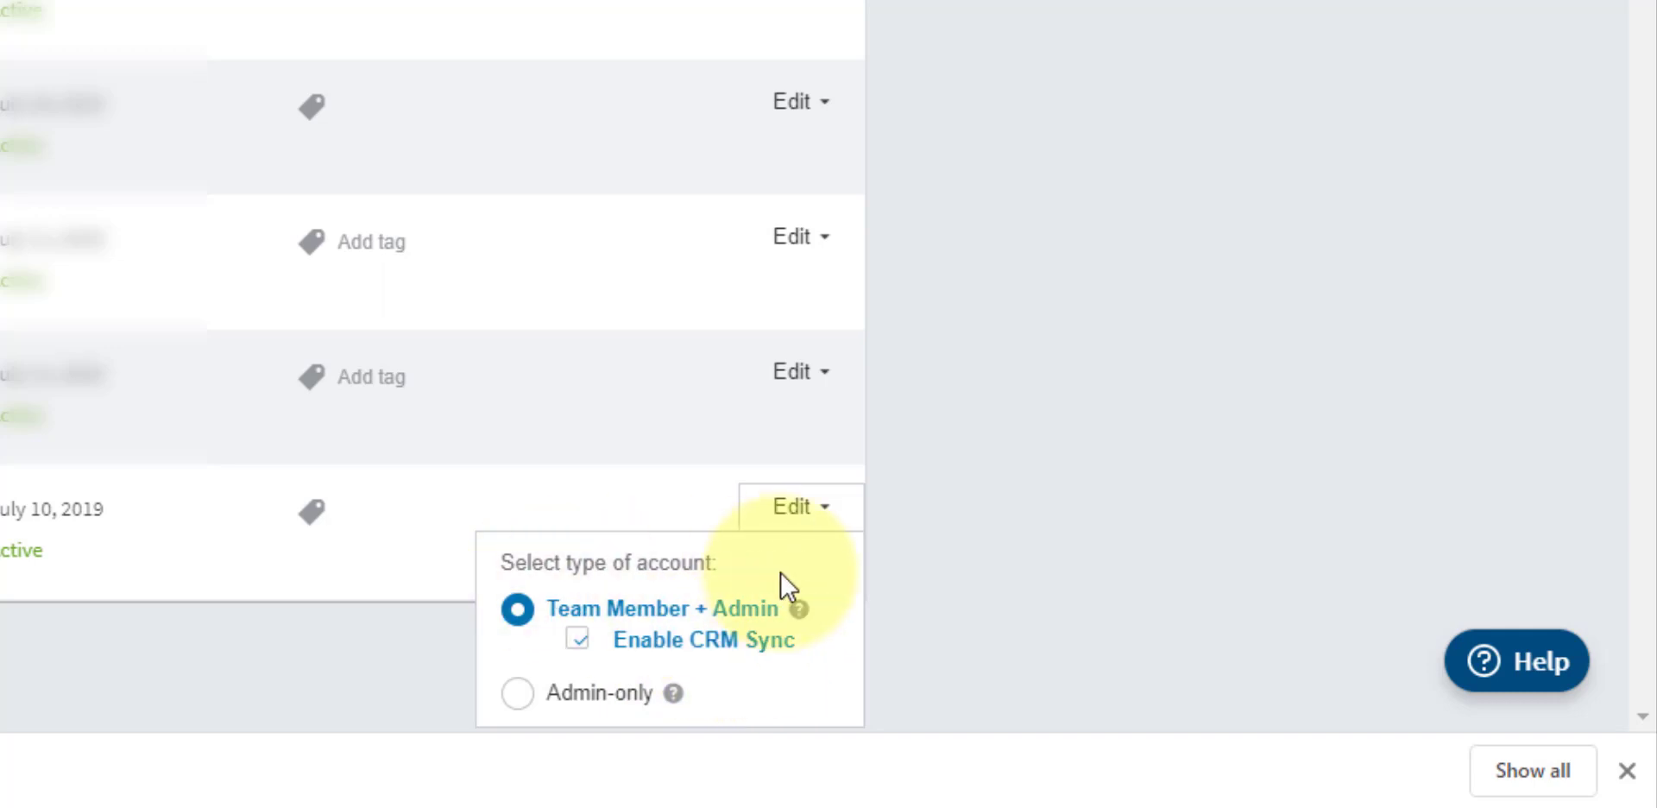
left_click(828, 376)
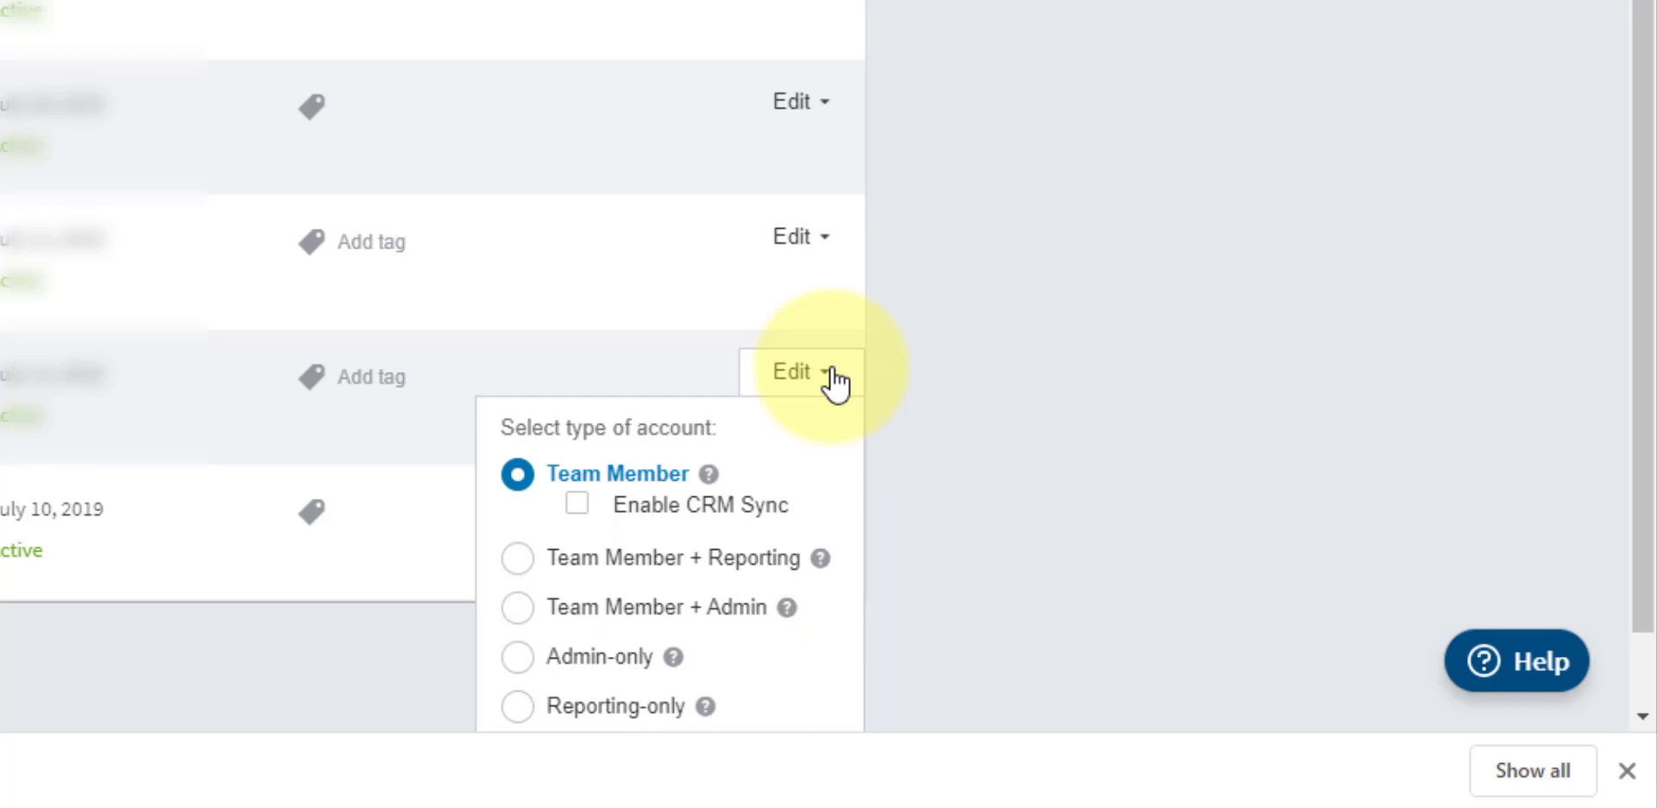
left_click(577, 504)
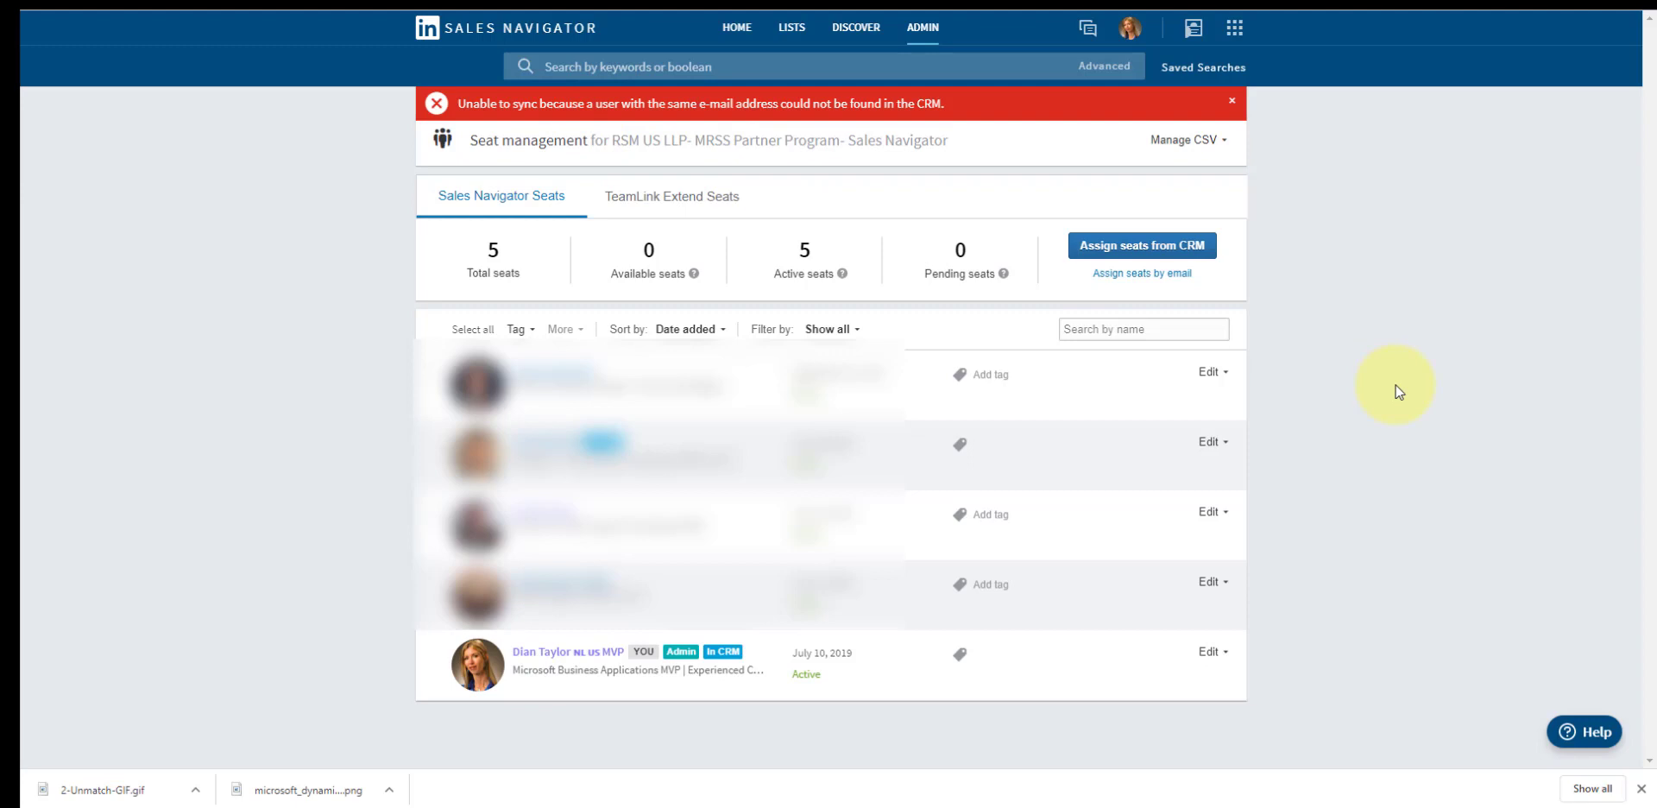
left_click(1234, 103)
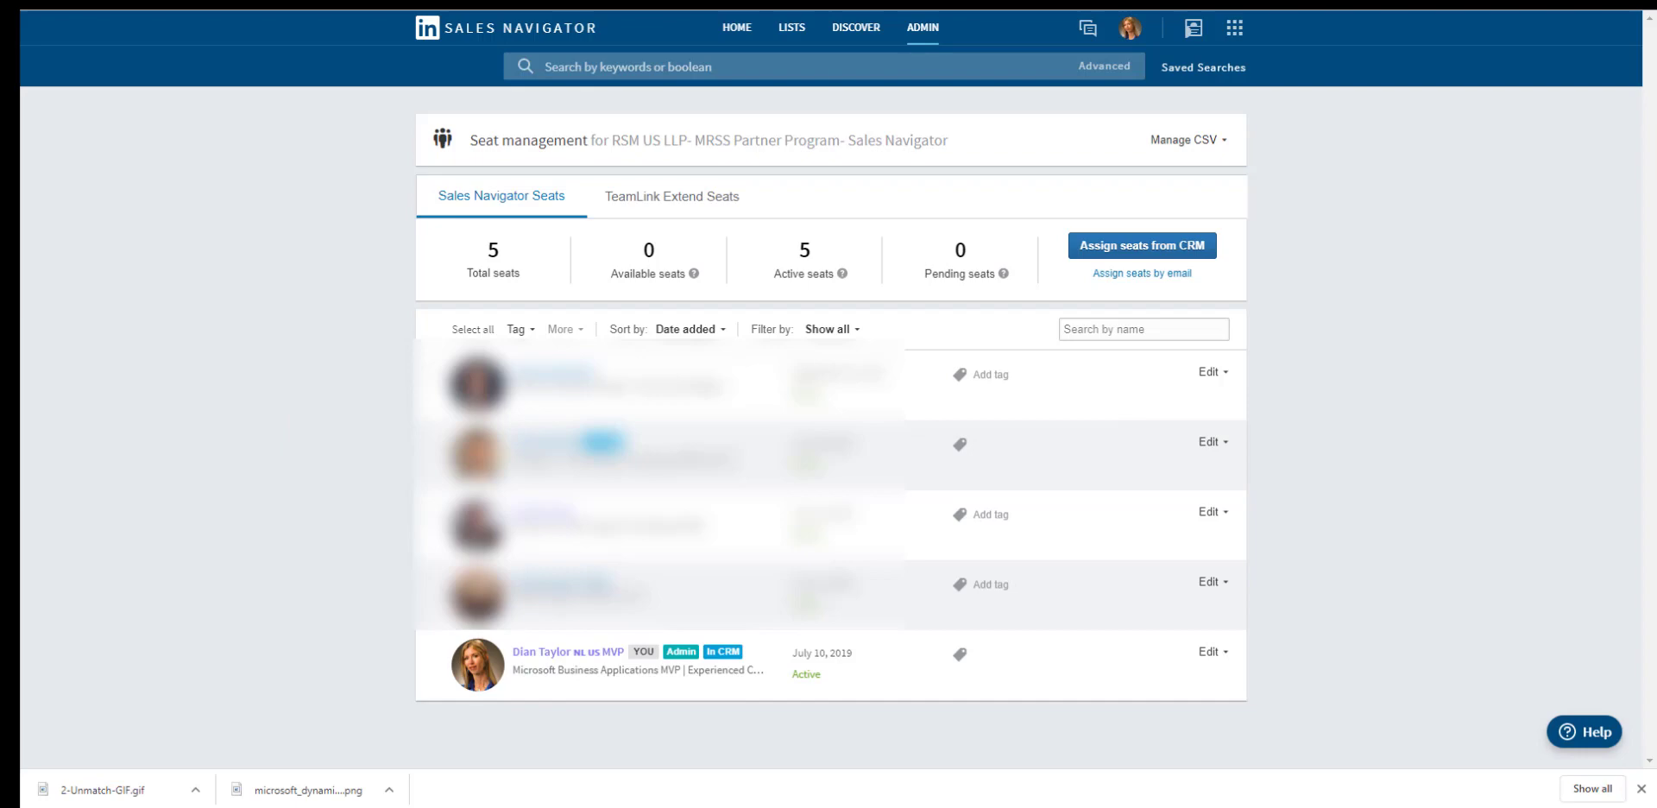
Step: Return to Admin Settings, expand the CRM settings, and view the available stages for an opportunity entering the pipeline
left_click(922, 26)
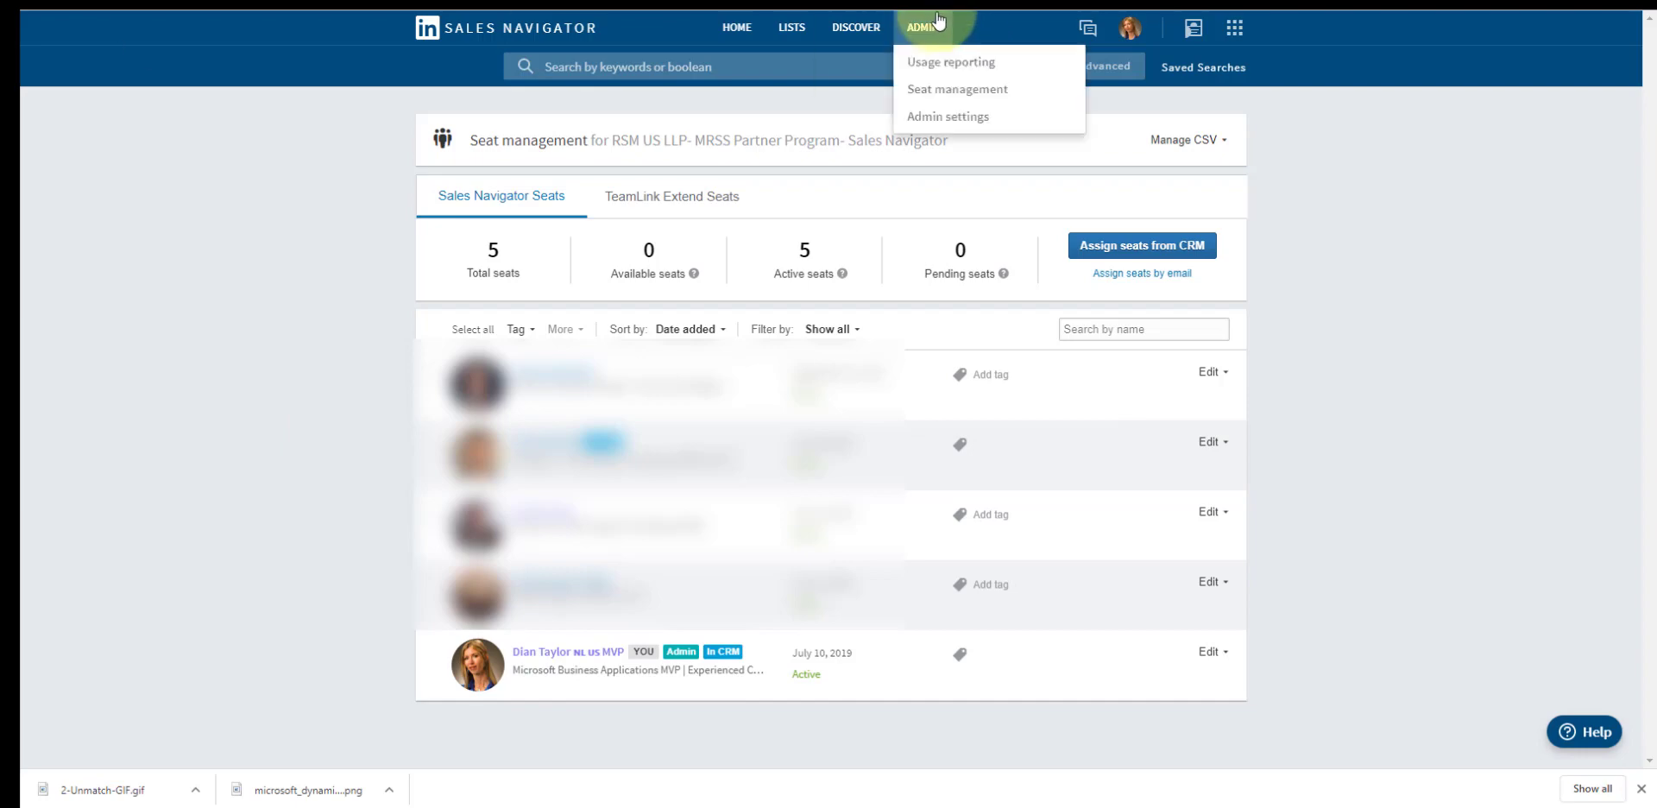
left_click(966, 126)
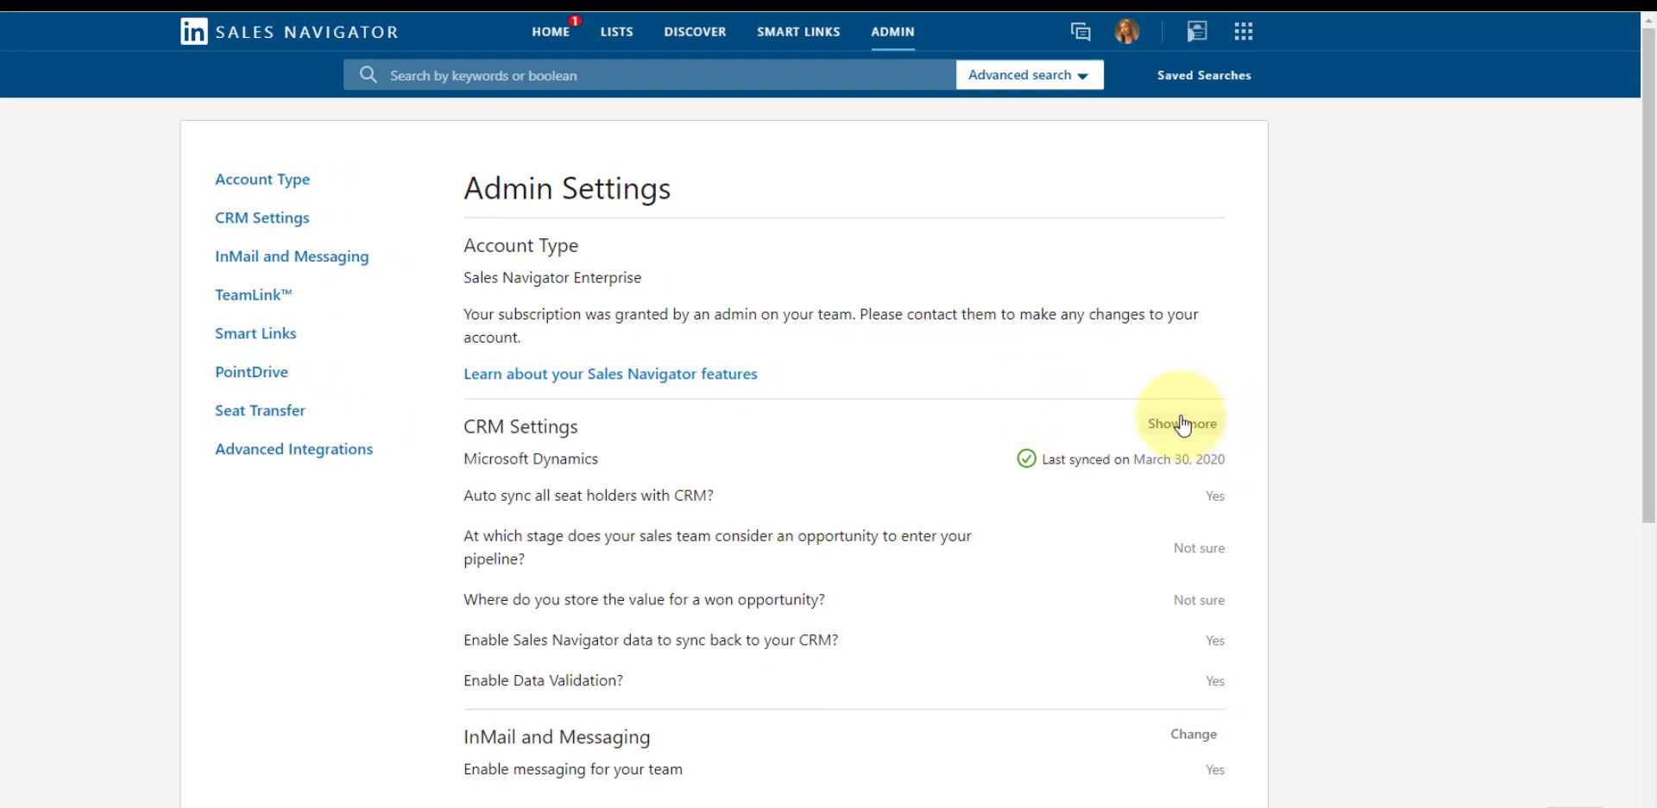
left_click(1182, 423)
scroll(1421, 576, "down", 1)
scroll(1421, 576, "down", 3)
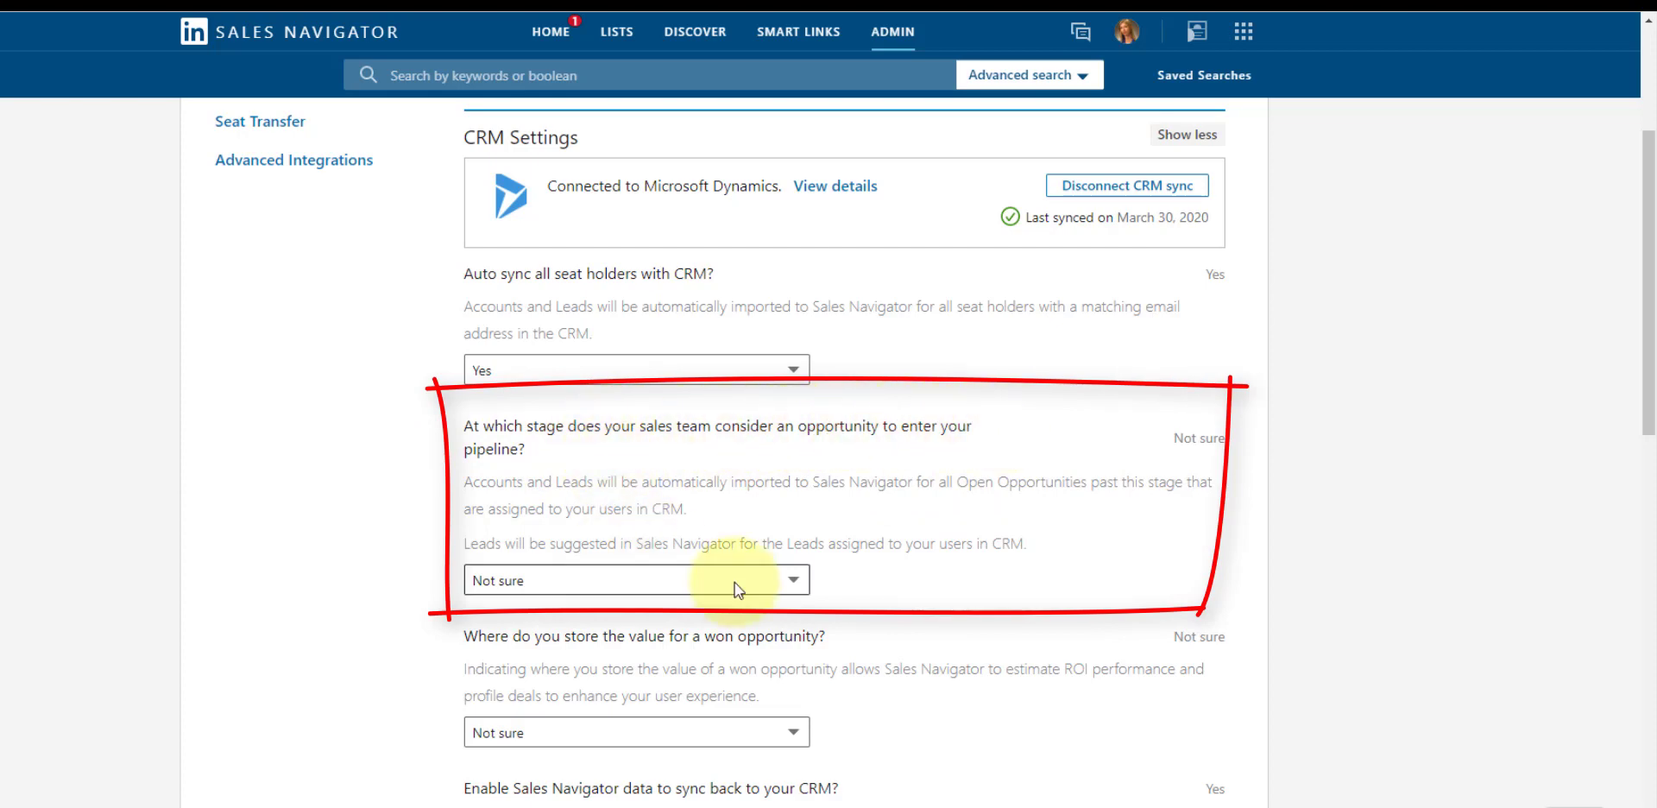
left_click(788, 580)
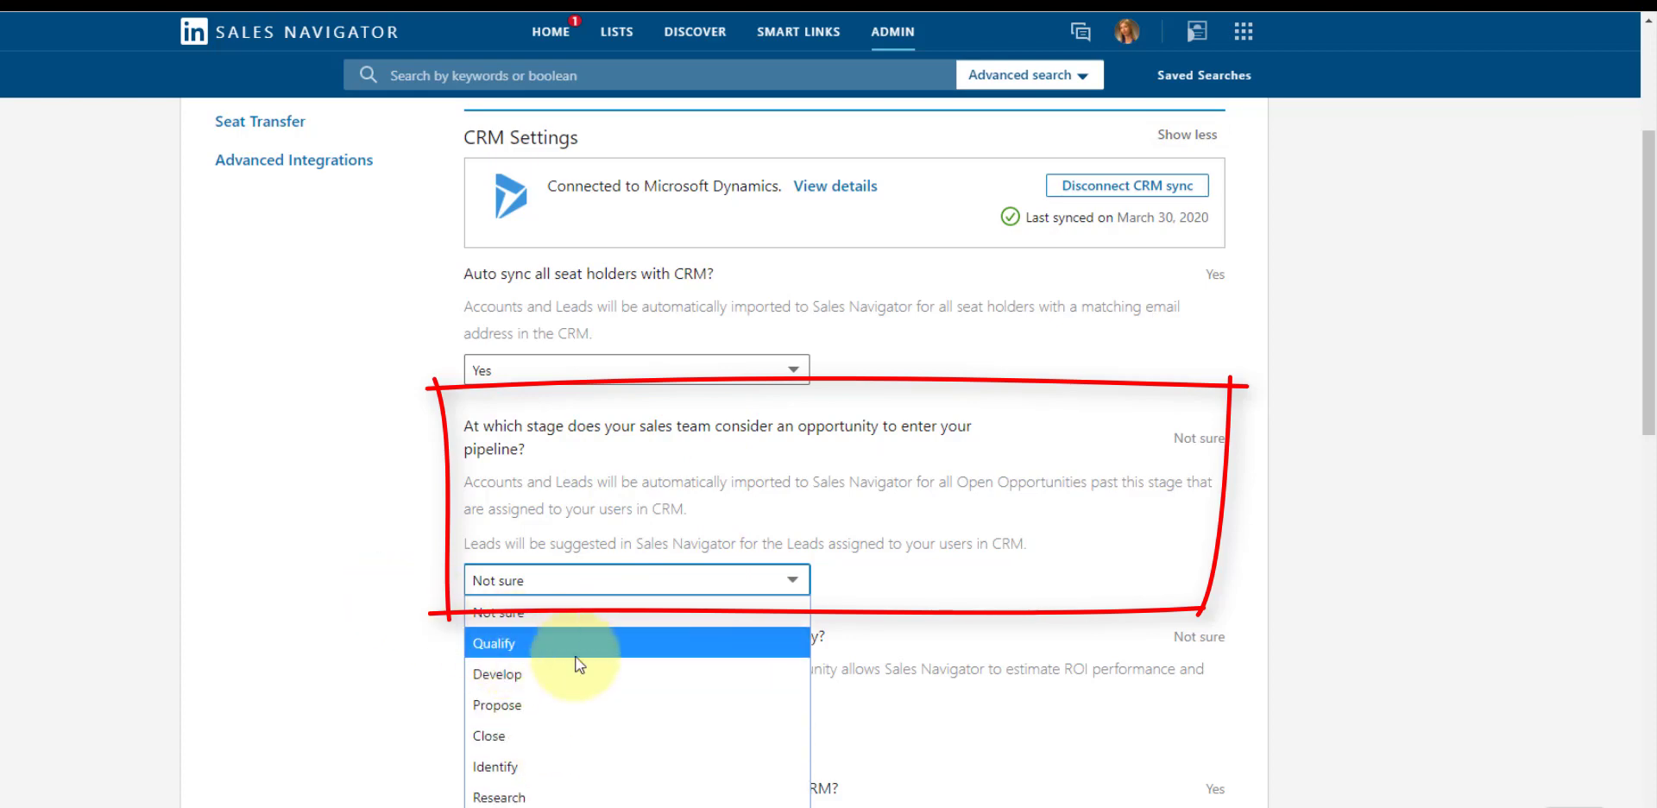
left_click(1110, 577)
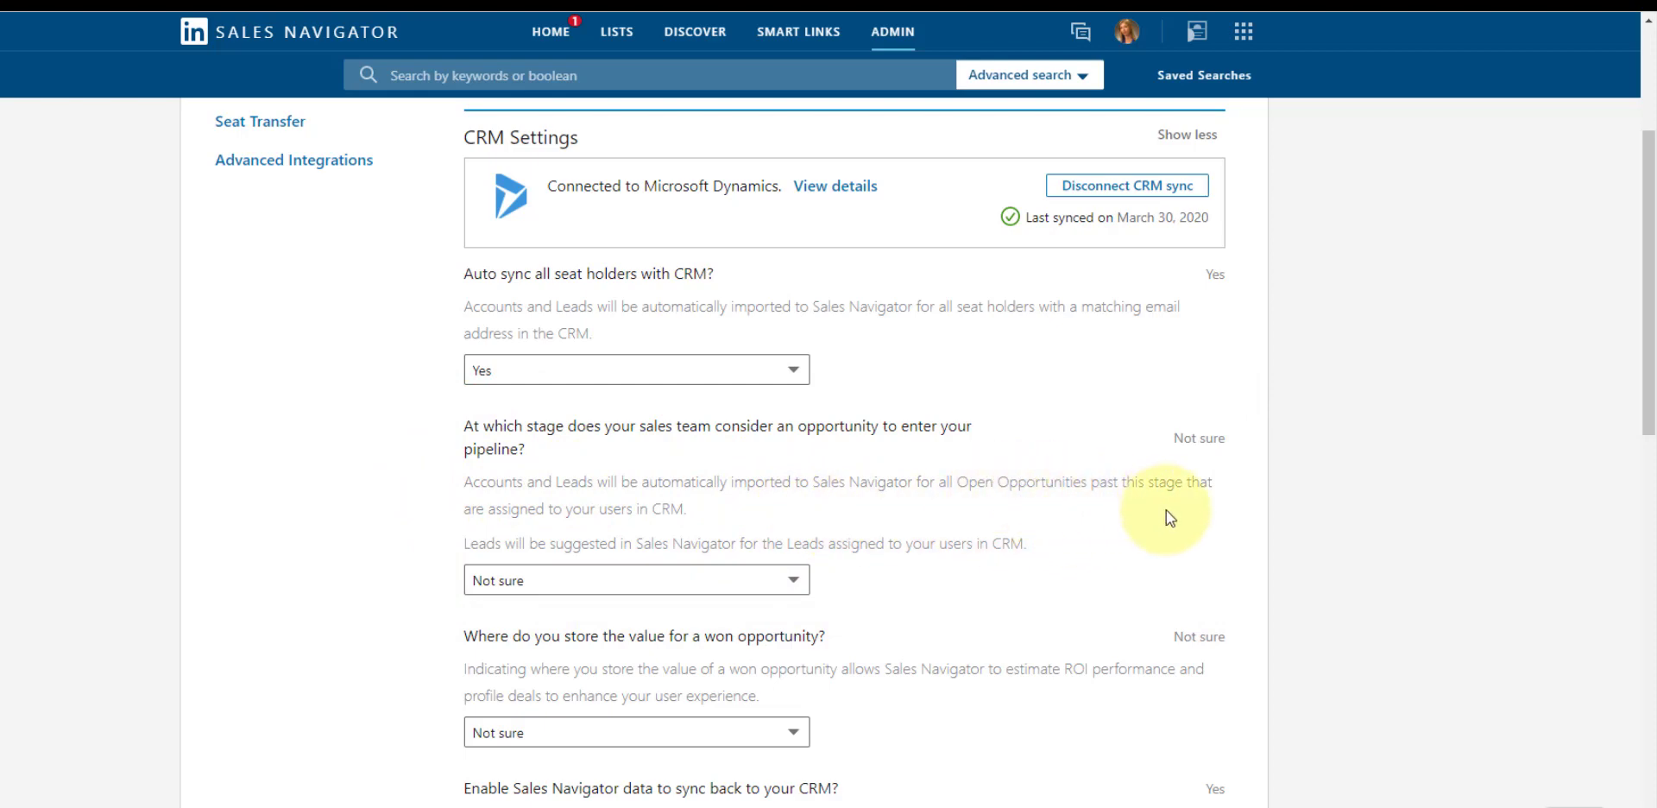
Step: Set the field storing a won opportunity's value to ActualValue and review the CRM sync-back and Data Validation options
scroll(1134, 521, "down", 3)
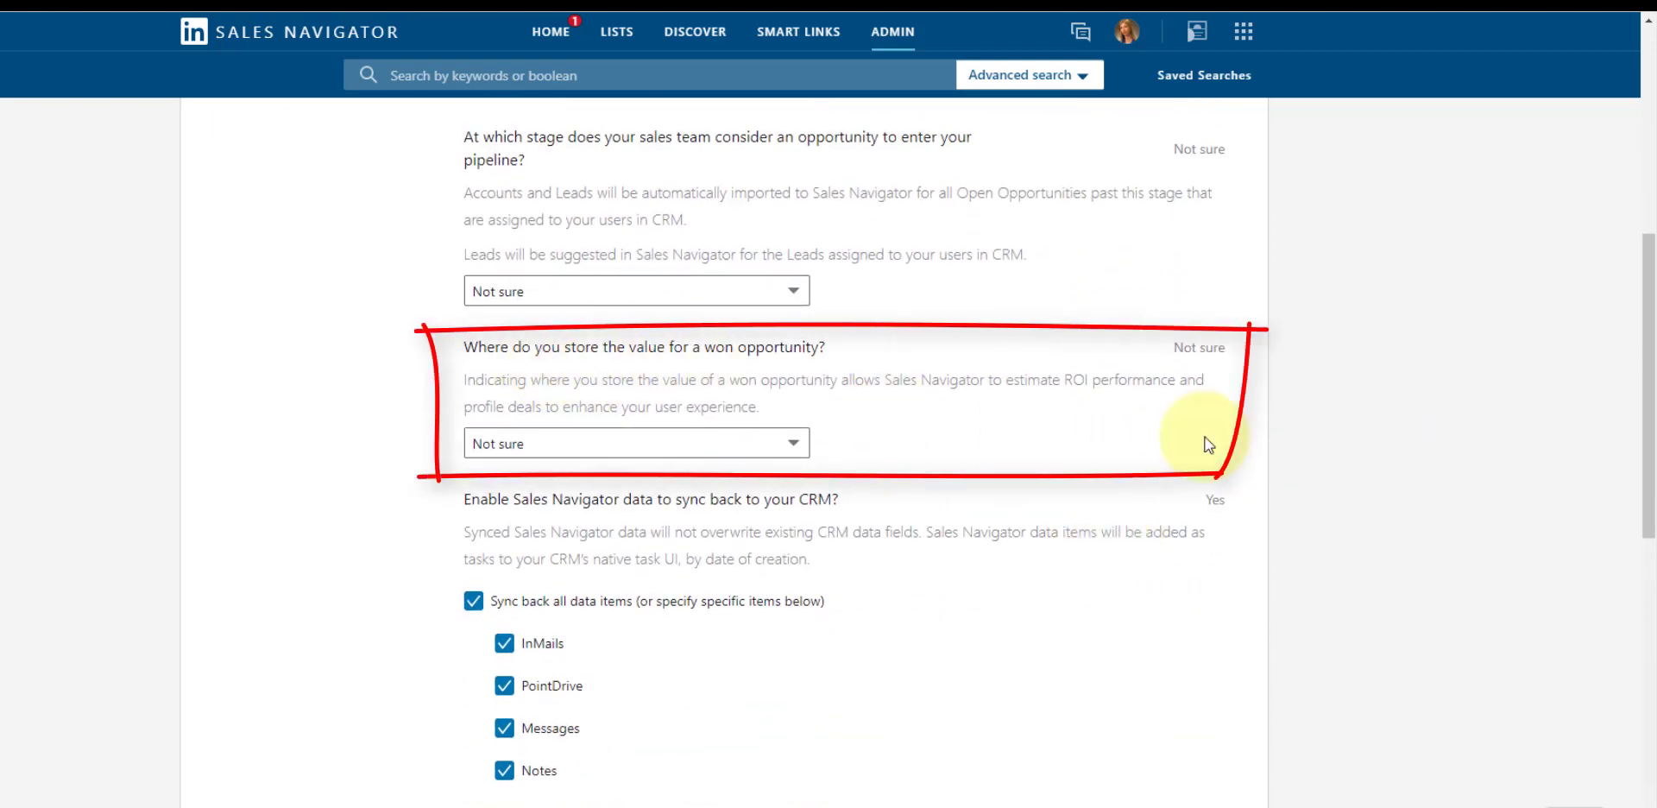
left_click(795, 442)
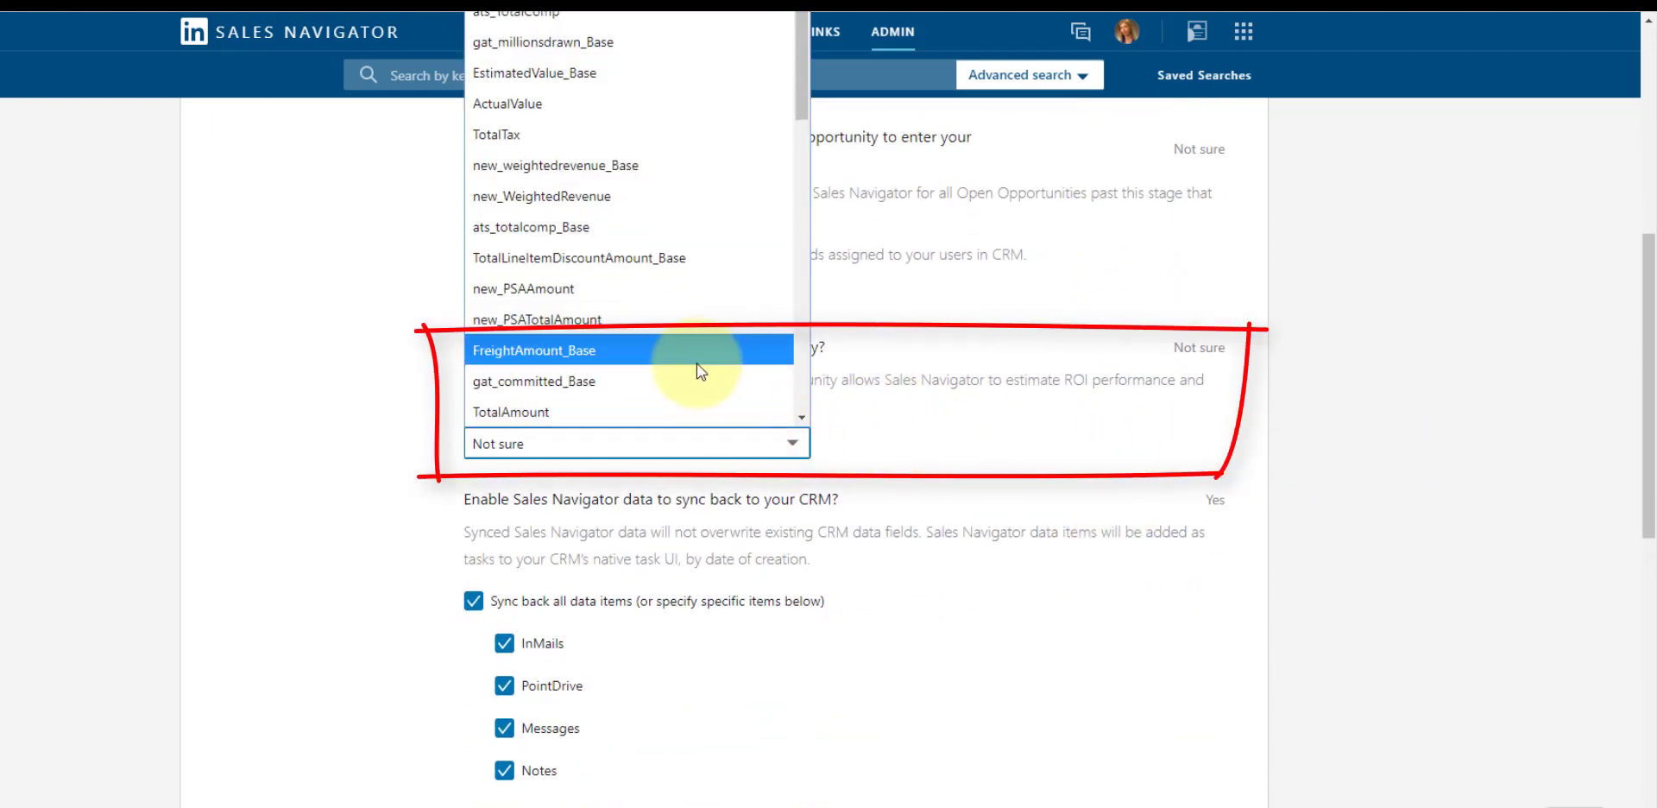
left_click(536, 101)
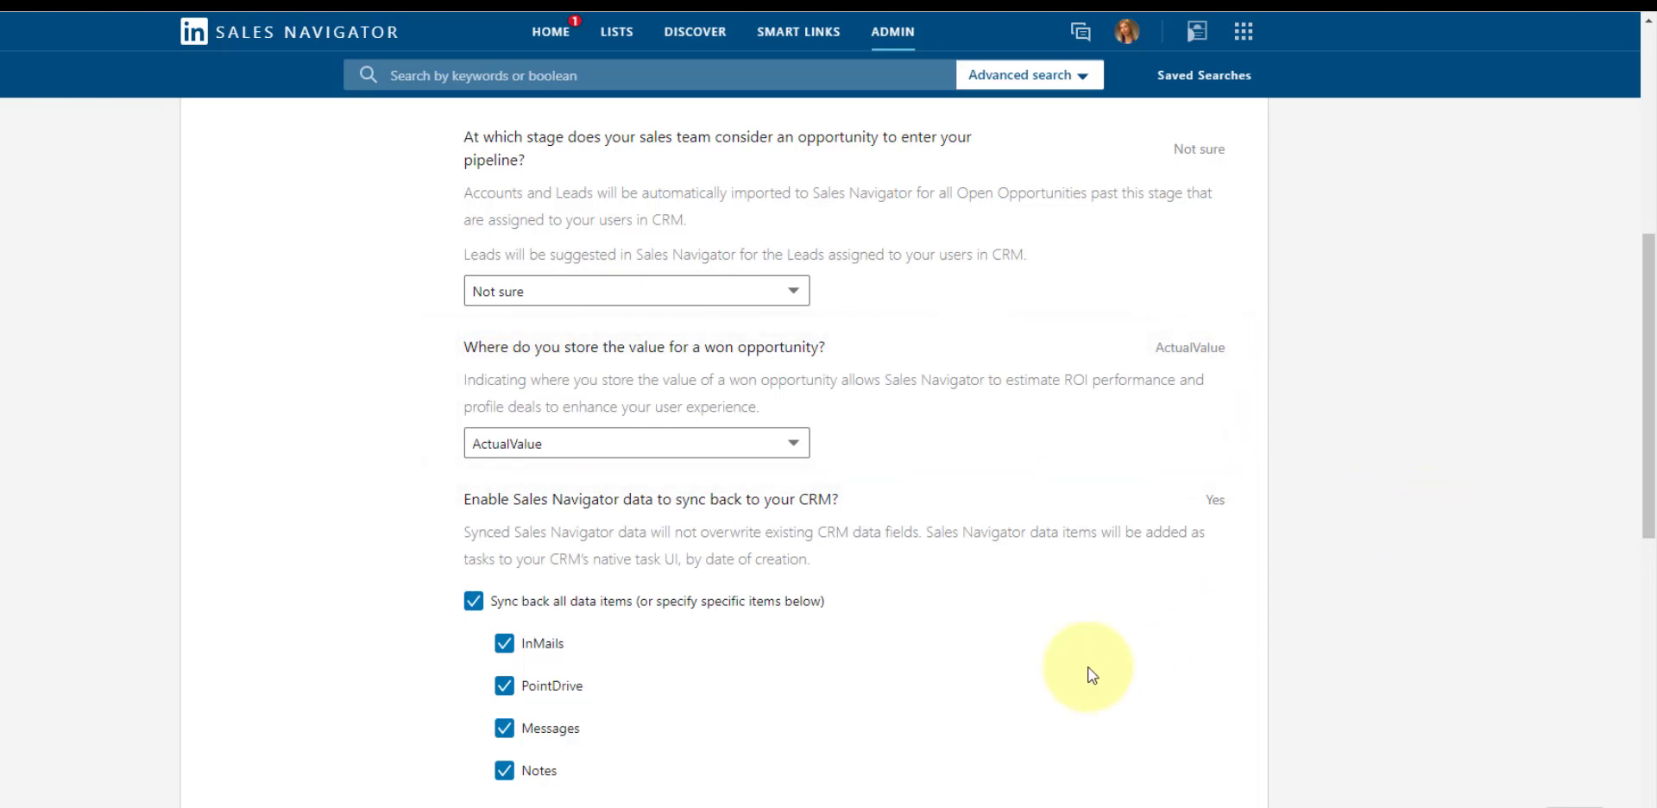
scroll(1089, 675, "down", 2)
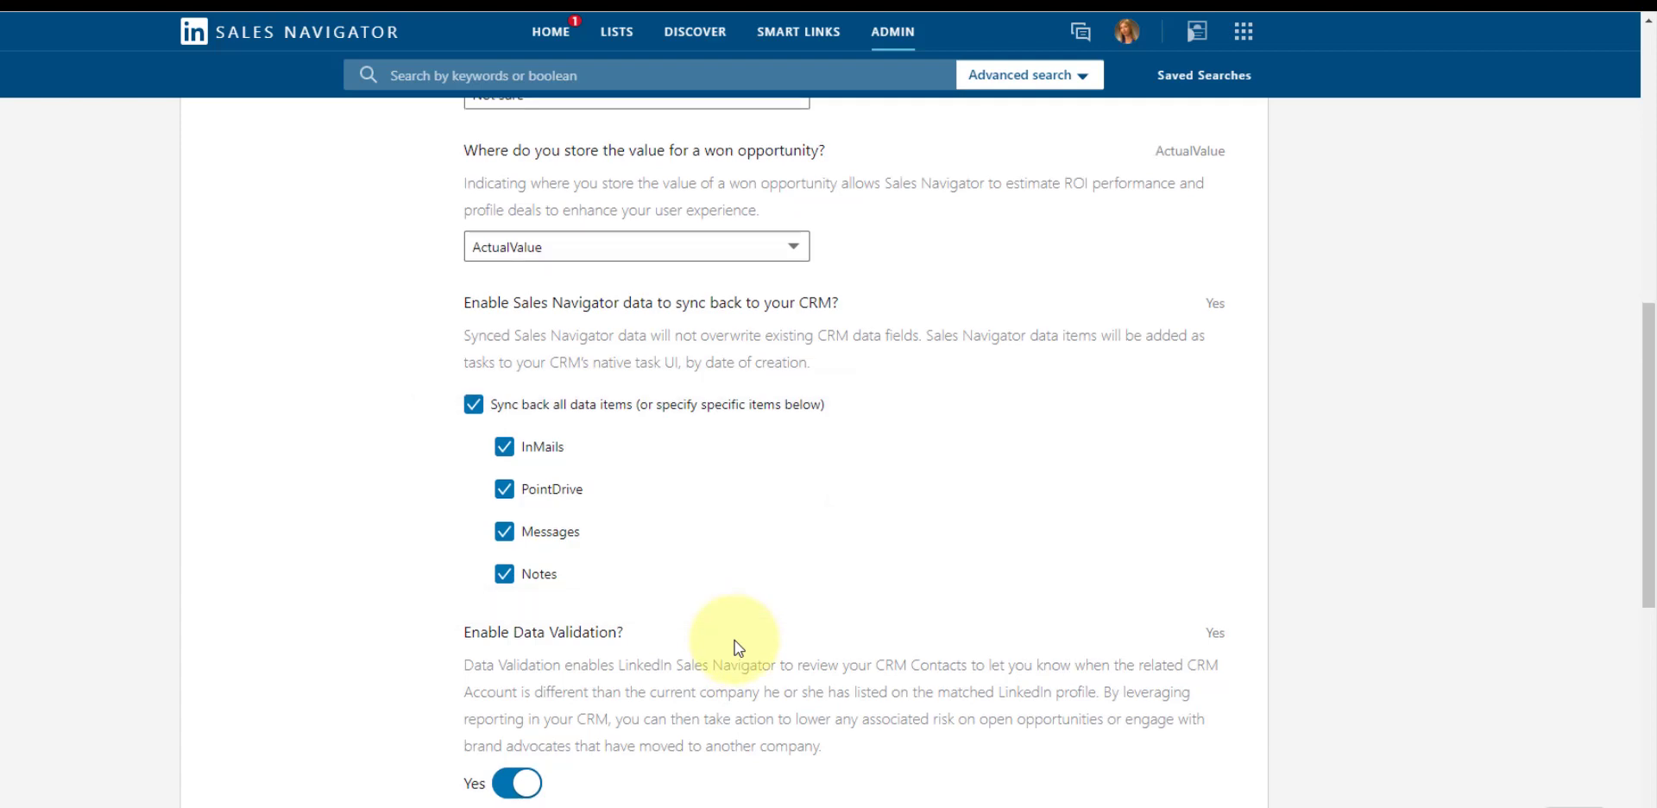
scroll(733, 640, "down", 2)
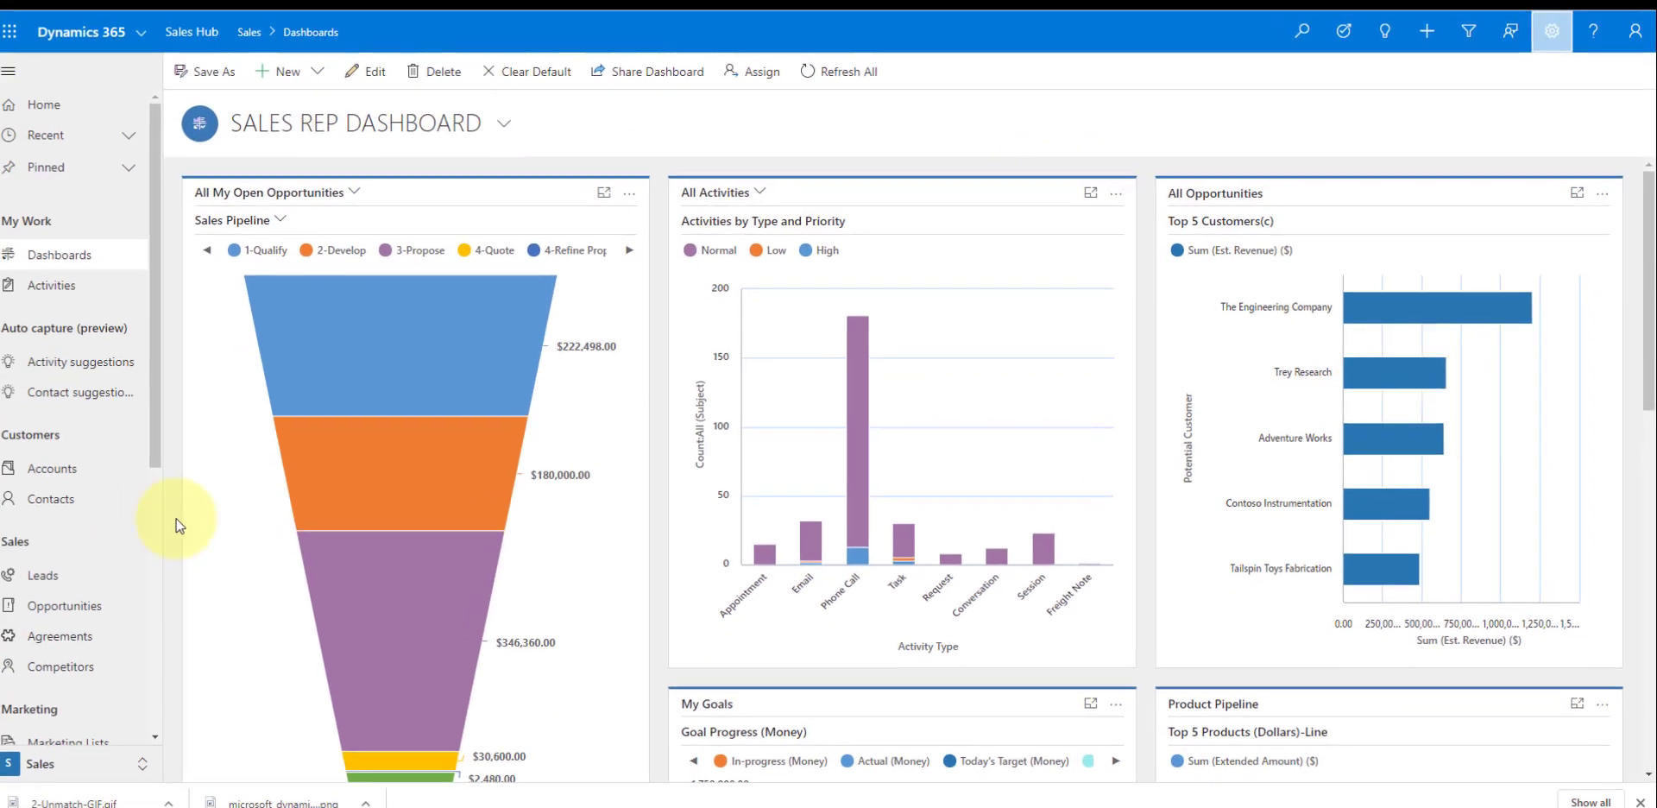
Step: In Dynamics 365 Sales Hub, open the second contact in Active Contacts and show its LinkedIn Sales Navigator details
left_click(101, 502)
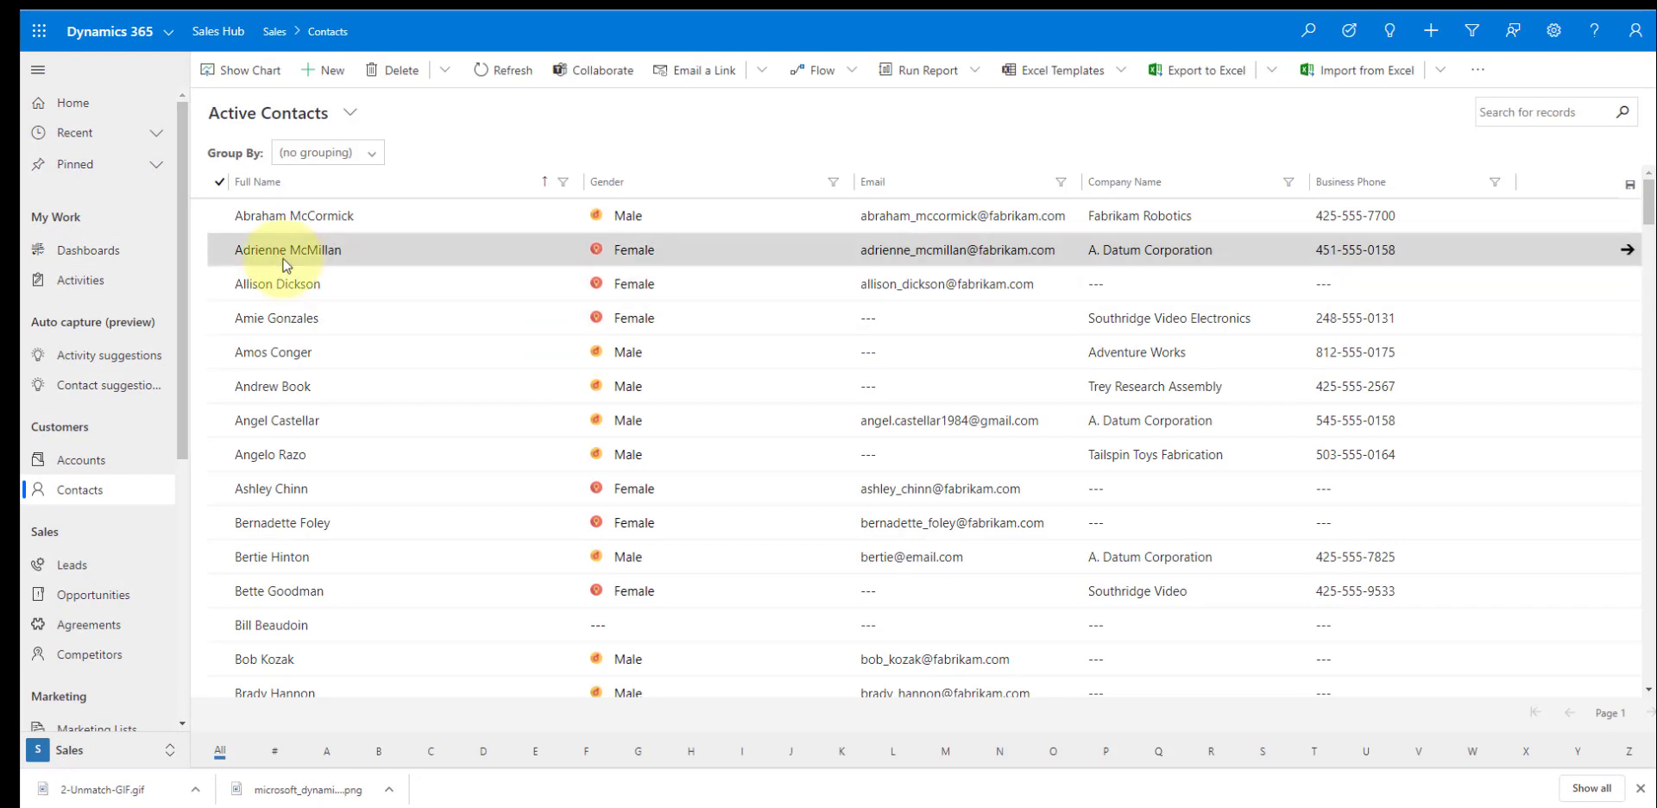
left_click(278, 257)
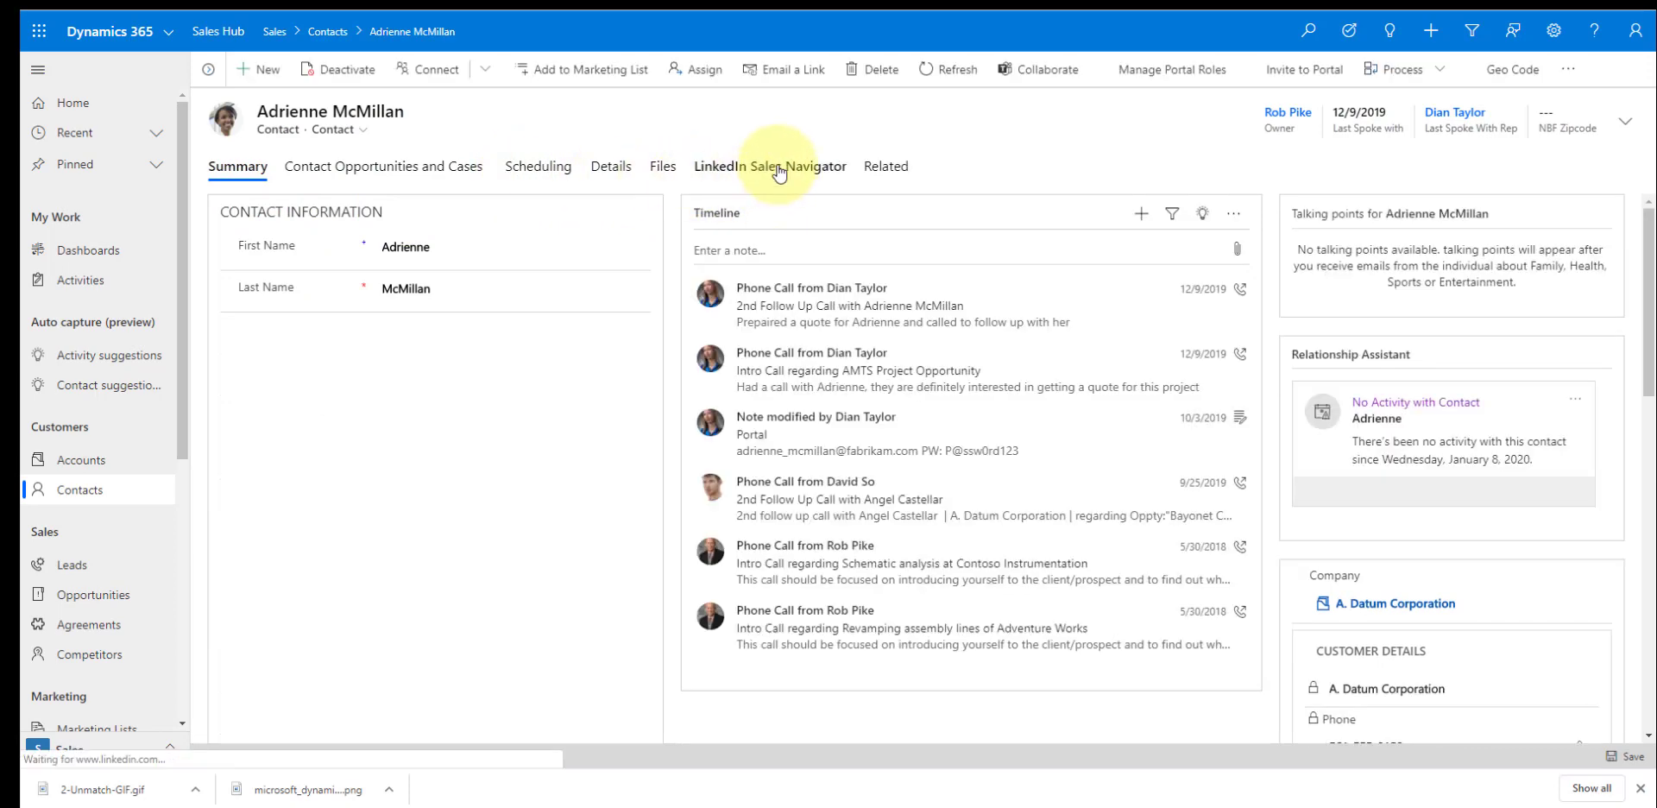
left_click(779, 169)
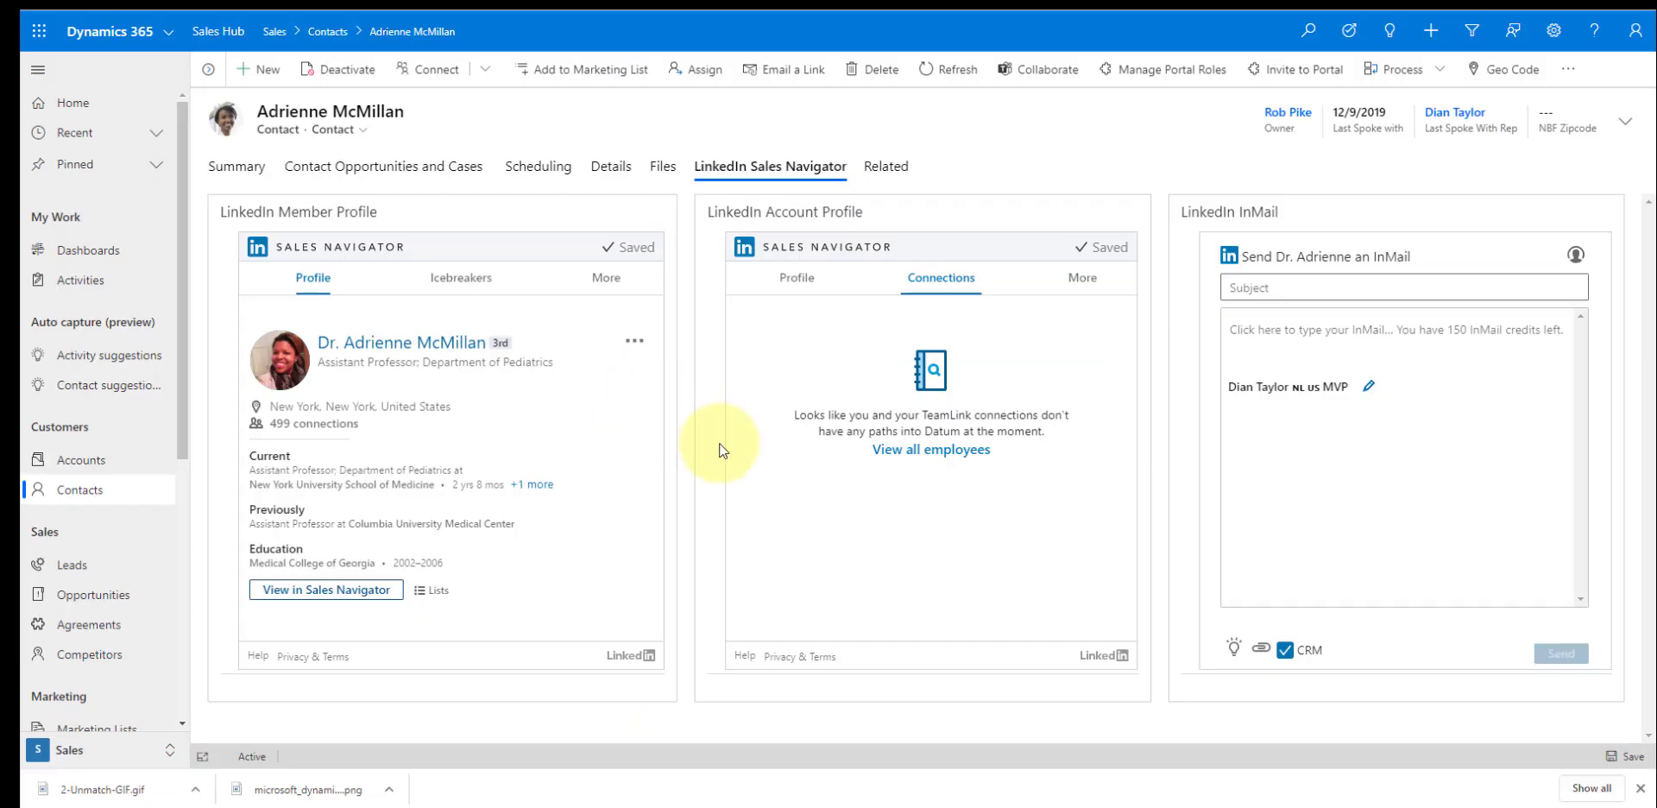
Step: Flag the matched LinkedIn member profile as not the right person and go back from the suggested matches to the search form
left_click(635, 342)
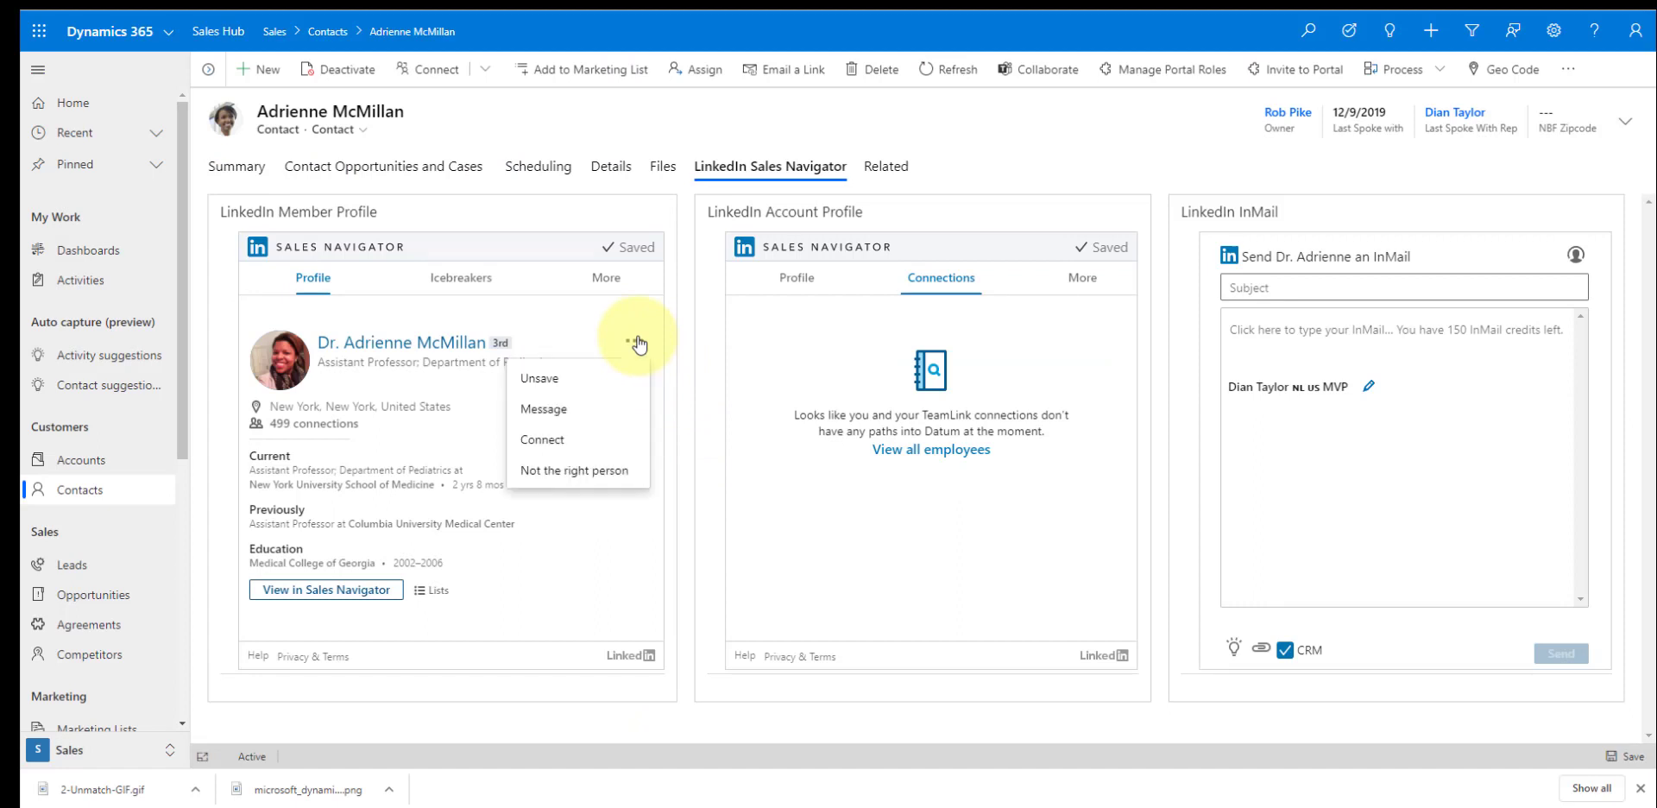
left_click(585, 471)
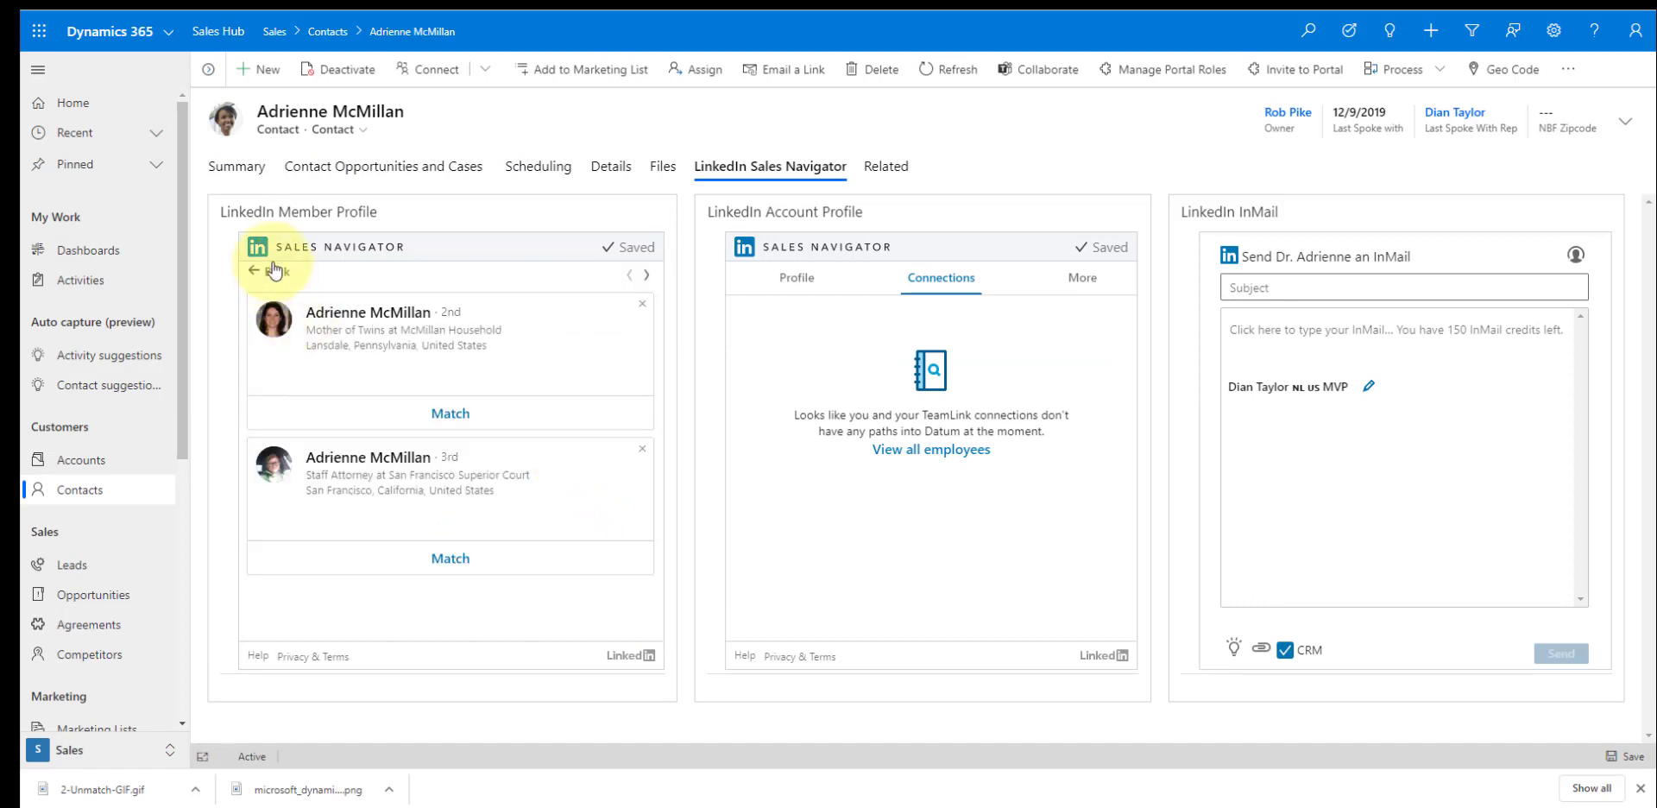
left_click(274, 270)
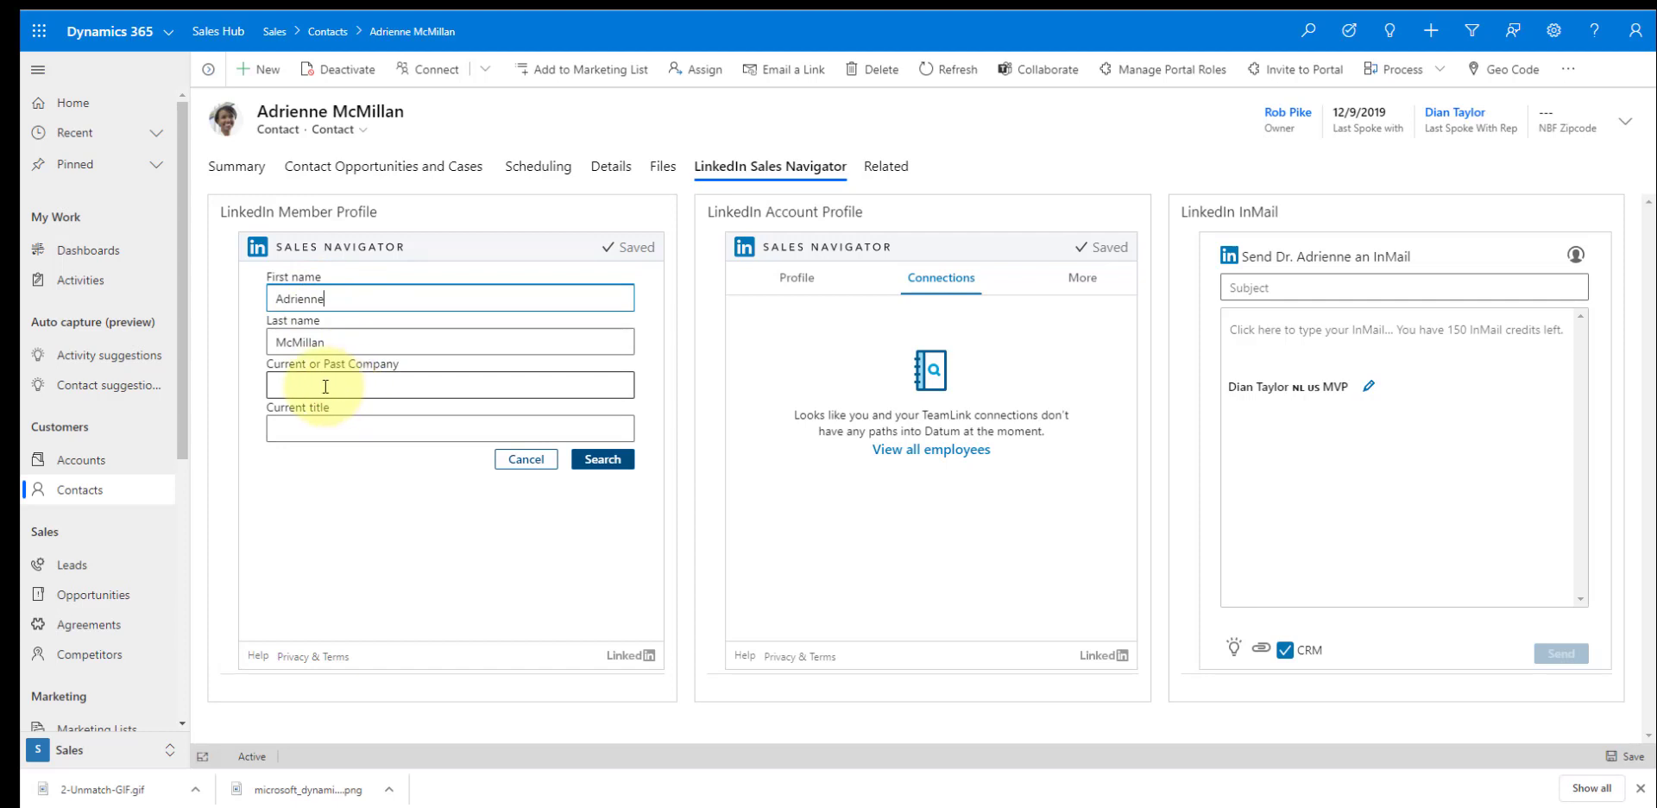
Step: Show the company profile in the LinkedIn Account Profile and open its additional options
left_click(801, 288)
left_click(1113, 326)
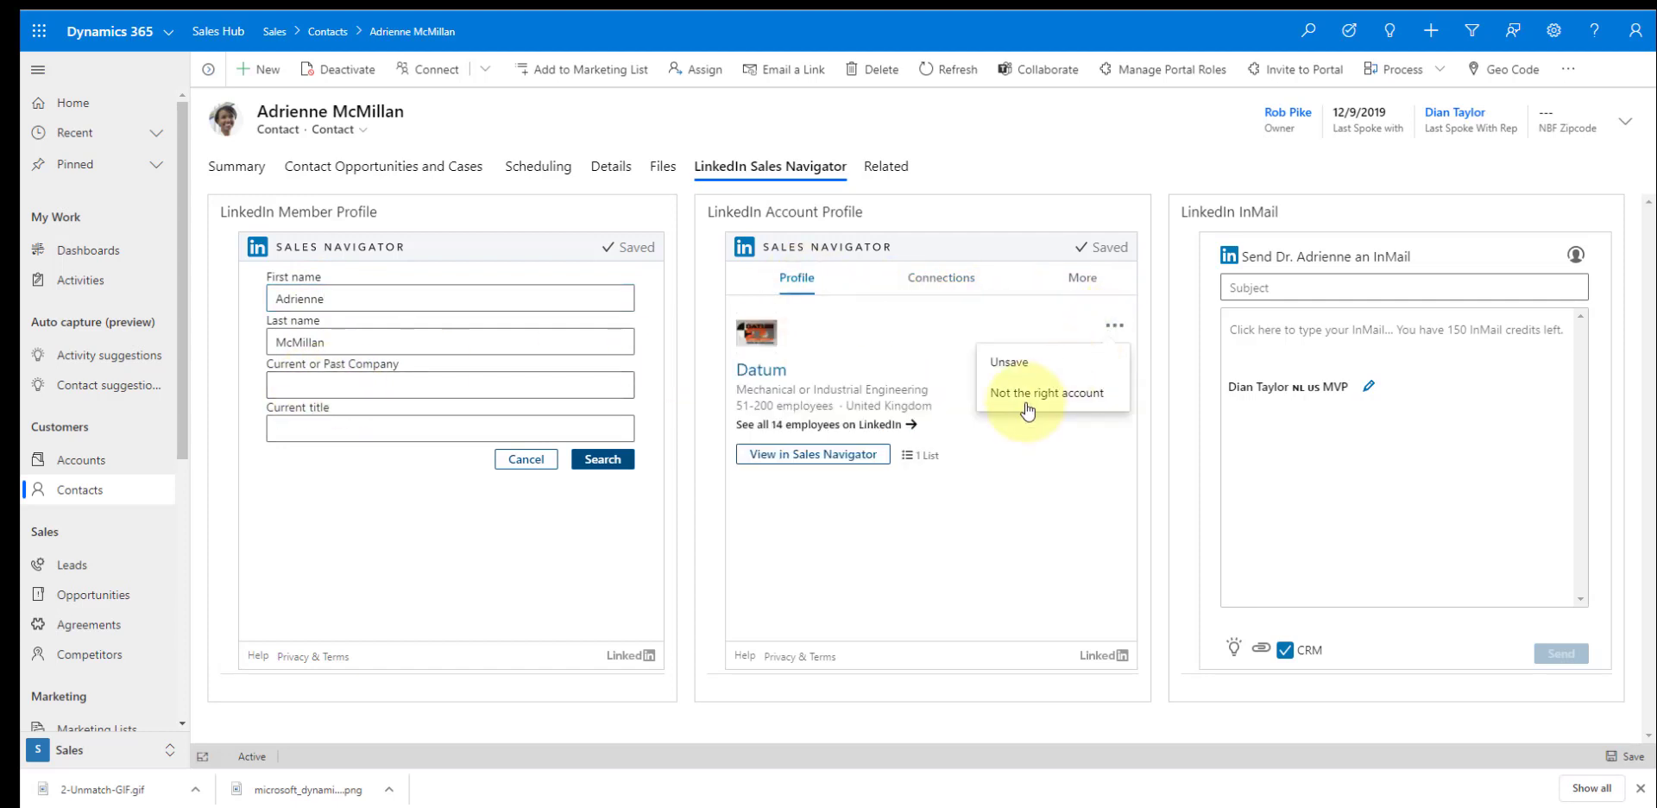